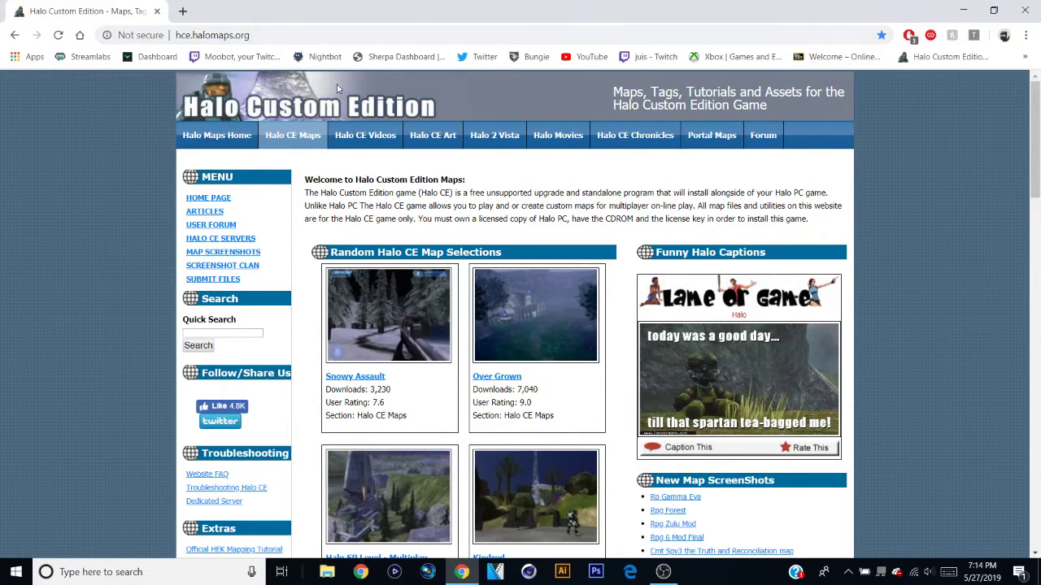
Open the Halo Custom Edition Game section from the site's file sections list
{"action": "left_click_drag", "start_coordinate": [1038, 128], "coordinate": [1038, 131]}
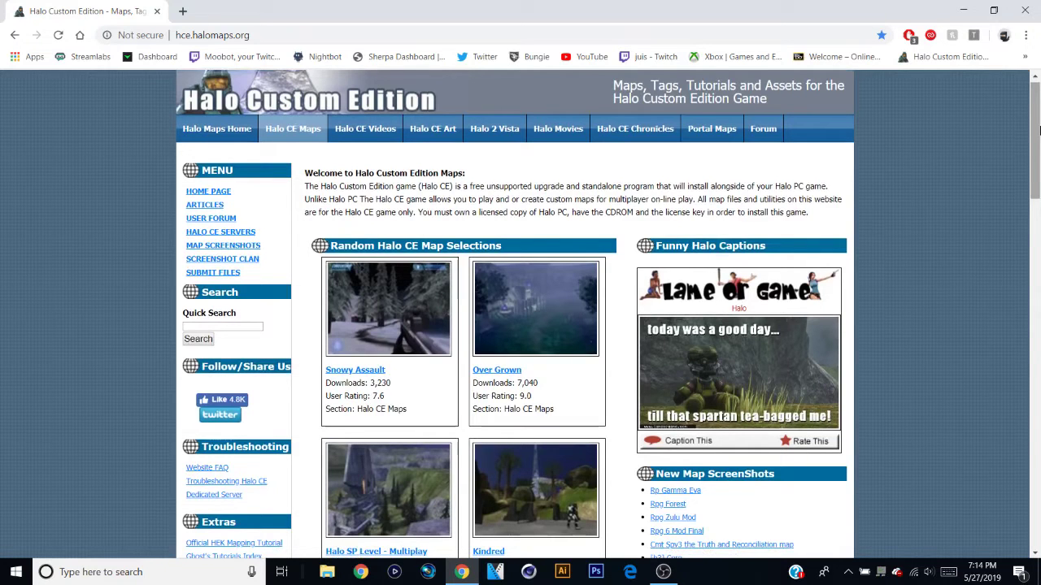
{"action": "left_click_drag", "start_coordinate": [1038, 130], "coordinate": [1038, 142]}
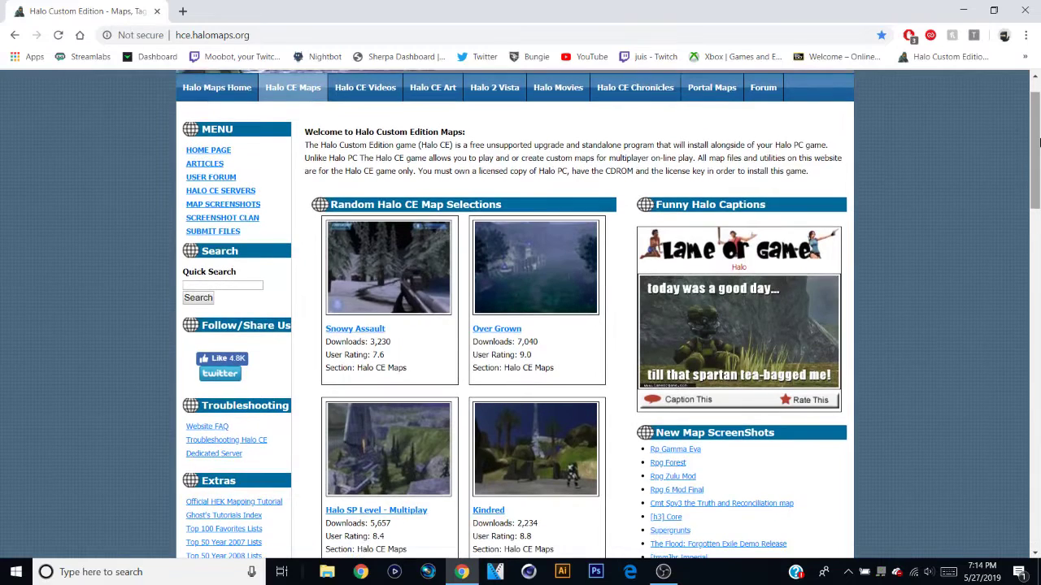
{"action": "left_click_drag", "start_coordinate": [1038, 143], "coordinate": [1039, 245]}
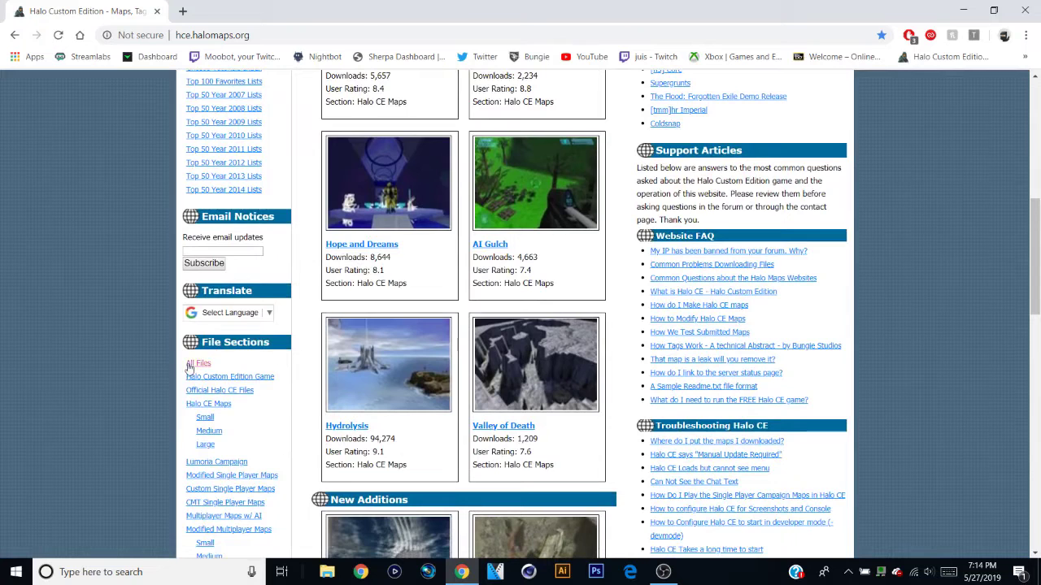
{"action": "left_click", "coordinate": [260, 380]}
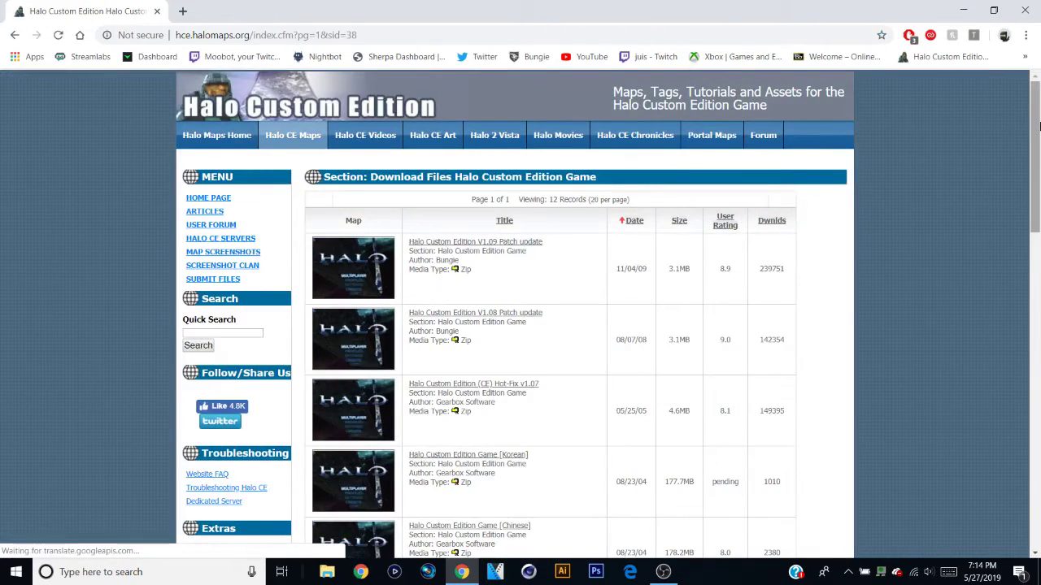
Open the Halo Custom Edition Game [English] download page in a new tab
{"action": "left_click_drag", "start_coordinate": [1036, 121], "coordinate": [1038, 264]}
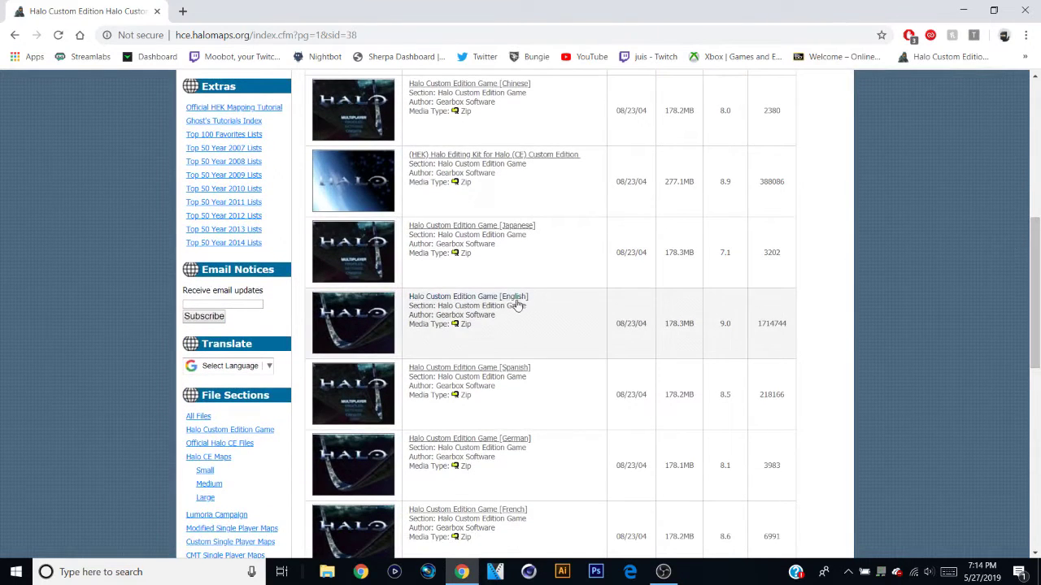
{"action": "right_click", "coordinate": [517, 305]}
{"action": "left_click", "coordinate": [541, 309]}
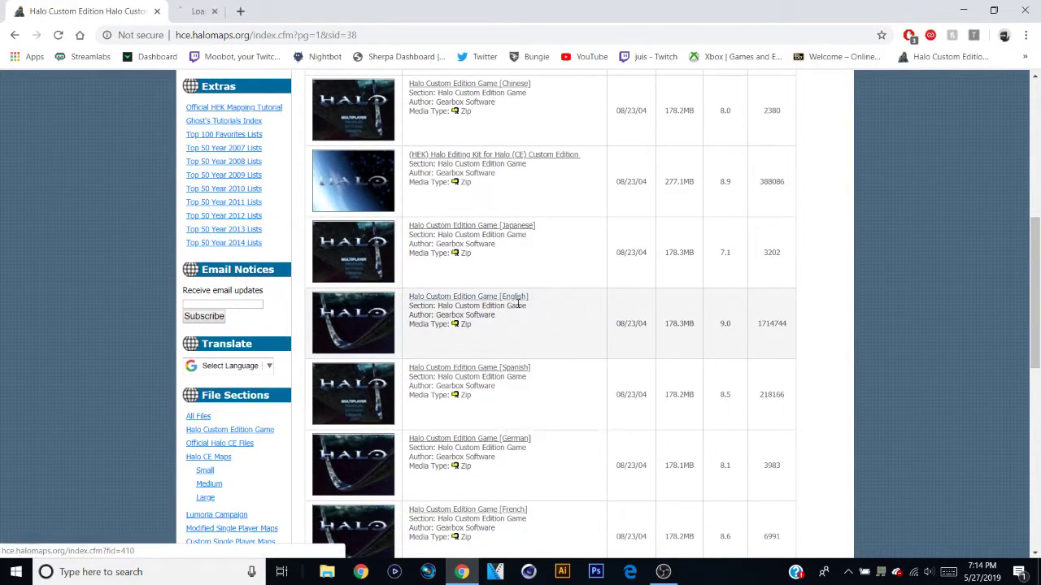
Open the Halo Custom Edition Patch V1.0.10 page from the Official Halo CE Files section and show its download link
{"action": "left_click_drag", "start_coordinate": [1037, 244], "coordinate": [1037, 97]}
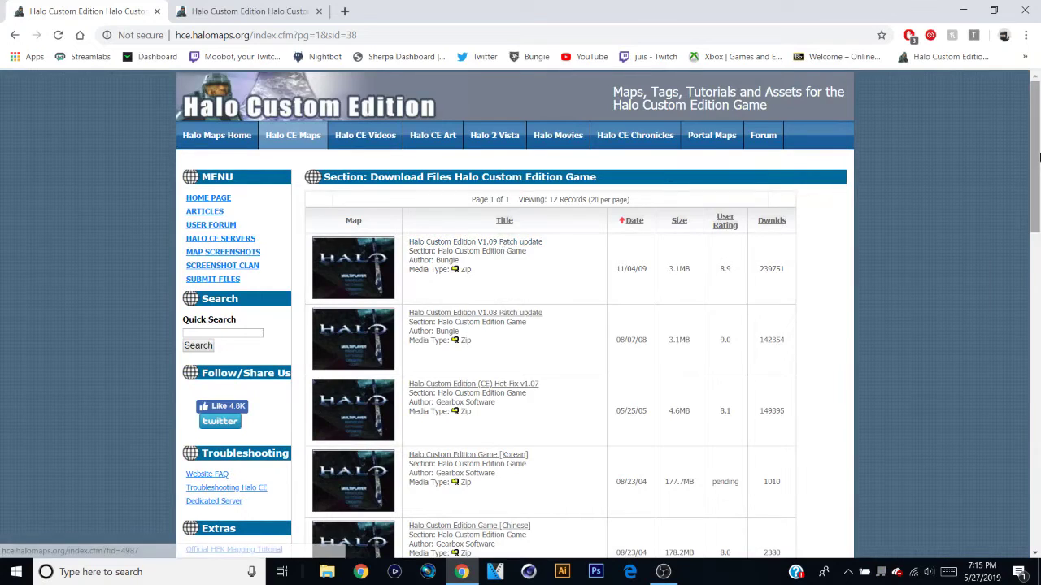
{"action": "left_click_drag", "start_coordinate": [1037, 159], "coordinate": [1039, 351]}
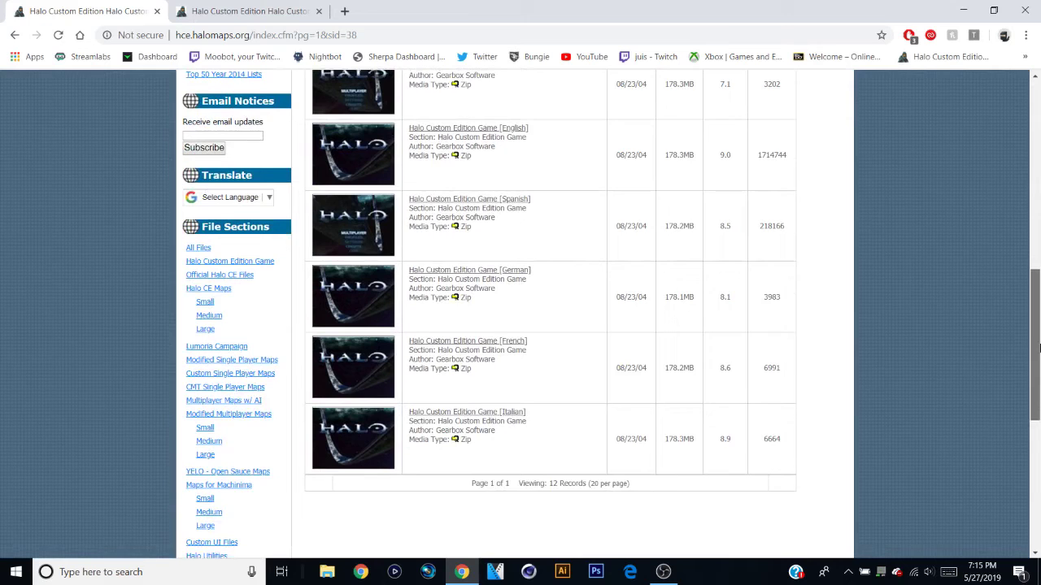
{"action": "left_click", "coordinate": [247, 276]}
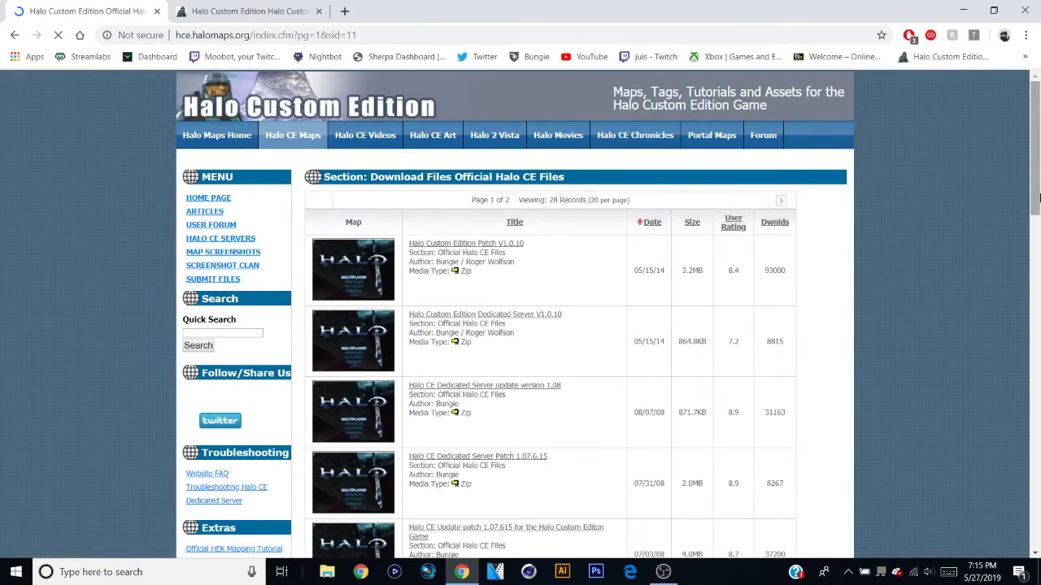
{"action": "scroll", "coordinate": [477, 205], "scroll_direction": "down", "scroll_amount": 1}
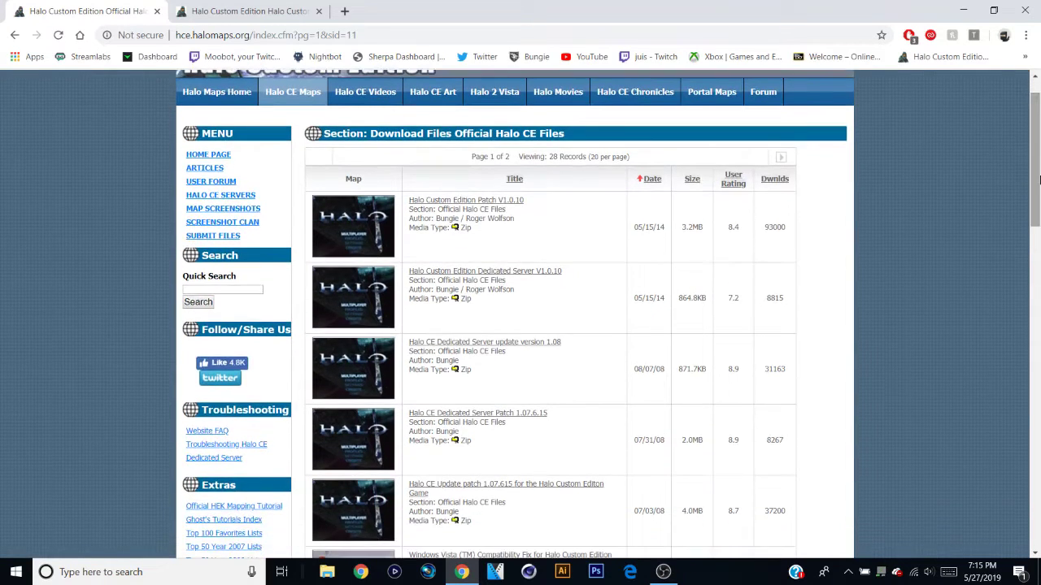
{"action": "left_click", "coordinate": [479, 207]}
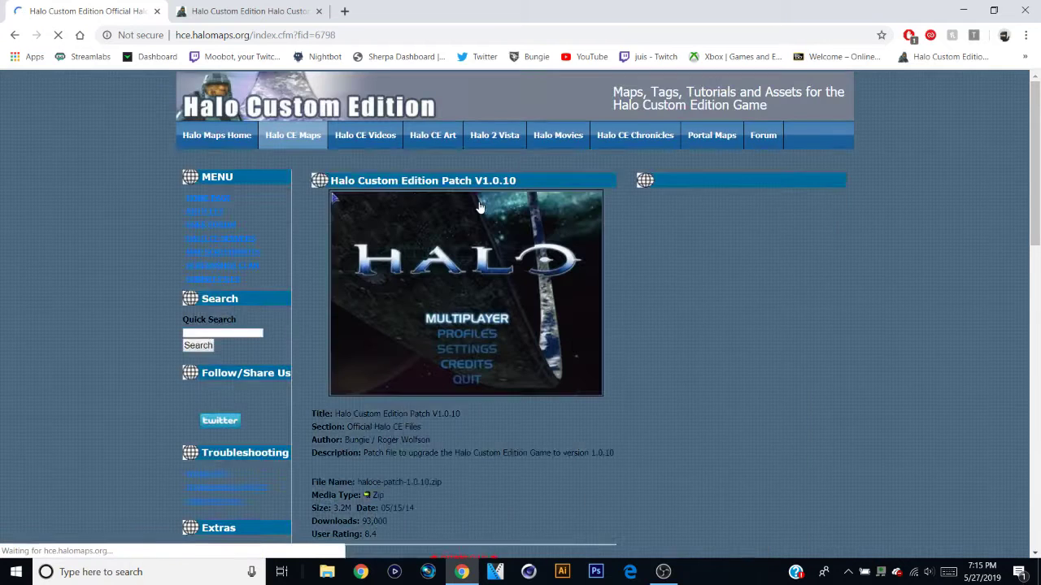
{"action": "scroll", "coordinate": [332, 197], "scroll_direction": "down", "scroll_amount": 2}
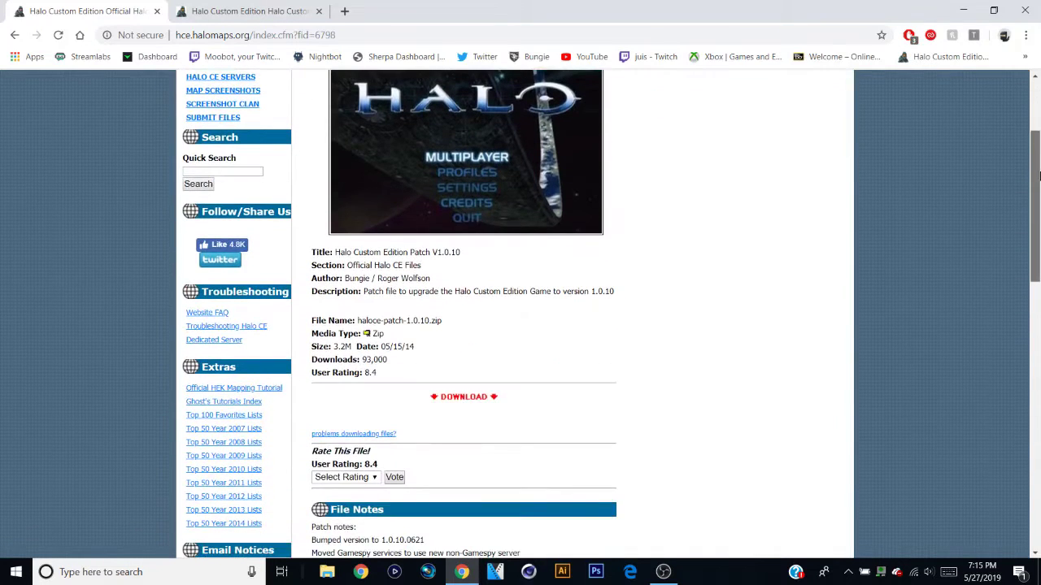
Request the download of Halo Custom Edition Game [English] from its open page, and close that tab
{"action": "left_click", "coordinate": [269, 11]}
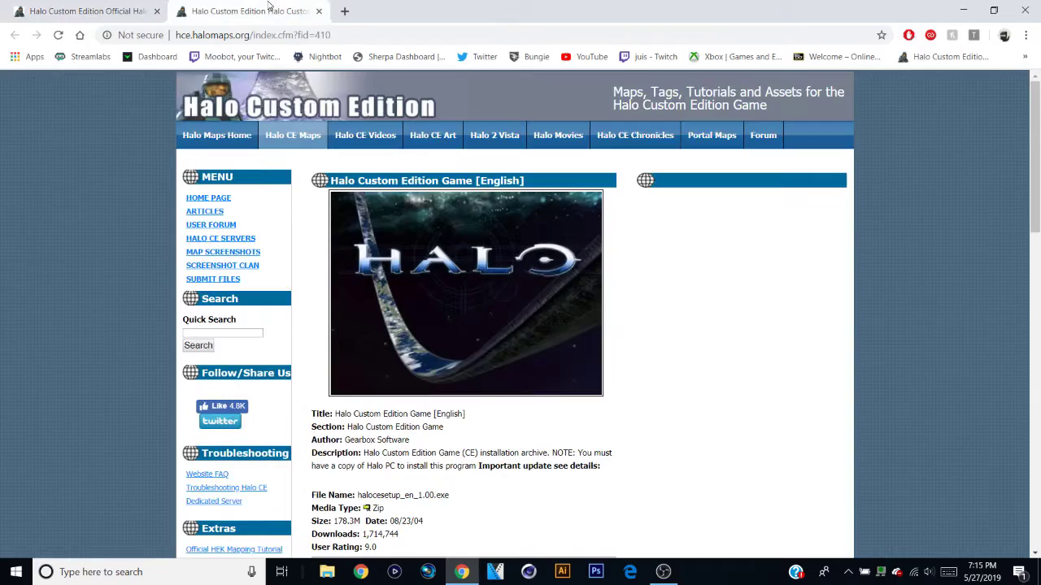
{"action": "scroll", "coordinate": [1039, 159], "scroll_direction": "down", "scroll_amount": 1}
{"action": "scroll", "coordinate": [1038, 159], "scroll_direction": "down", "scroll_amount": 3}
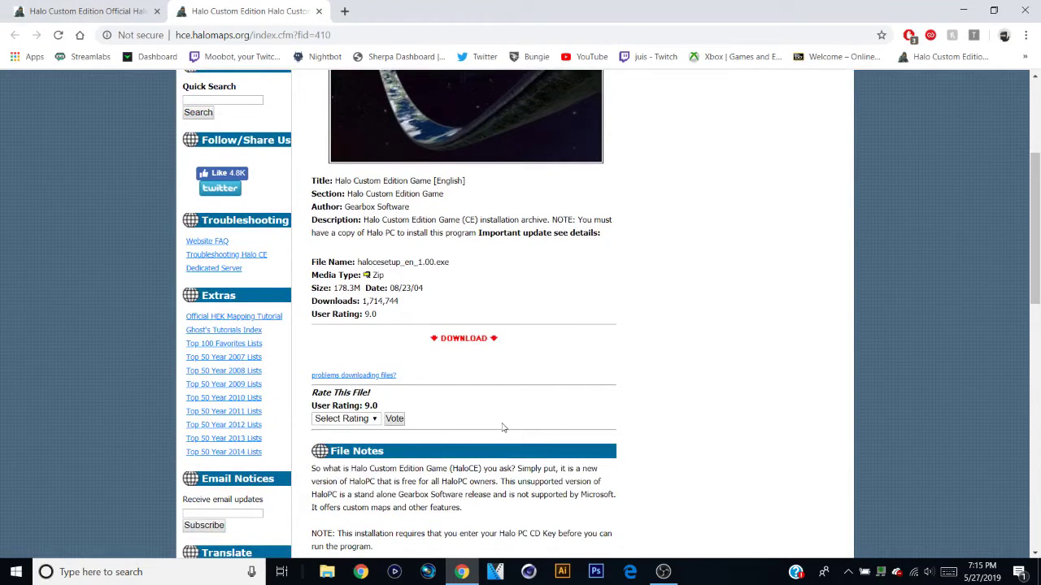
{"action": "left_click", "coordinate": [454, 340]}
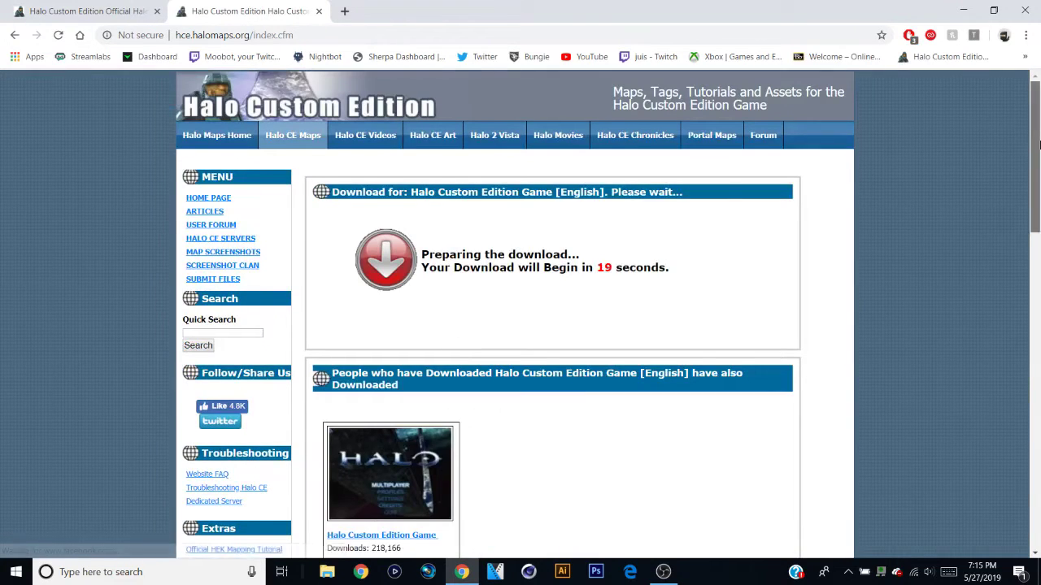
{"action": "scroll", "coordinate": [829, 114], "scroll_direction": "down", "scroll_amount": 1}
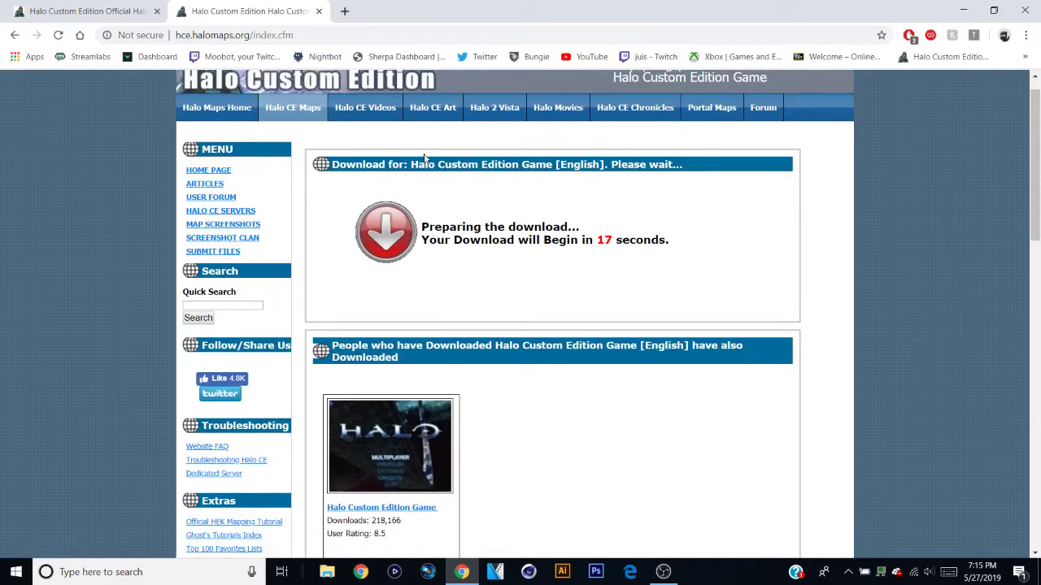
{"action": "left_click", "coordinate": [319, 11]}
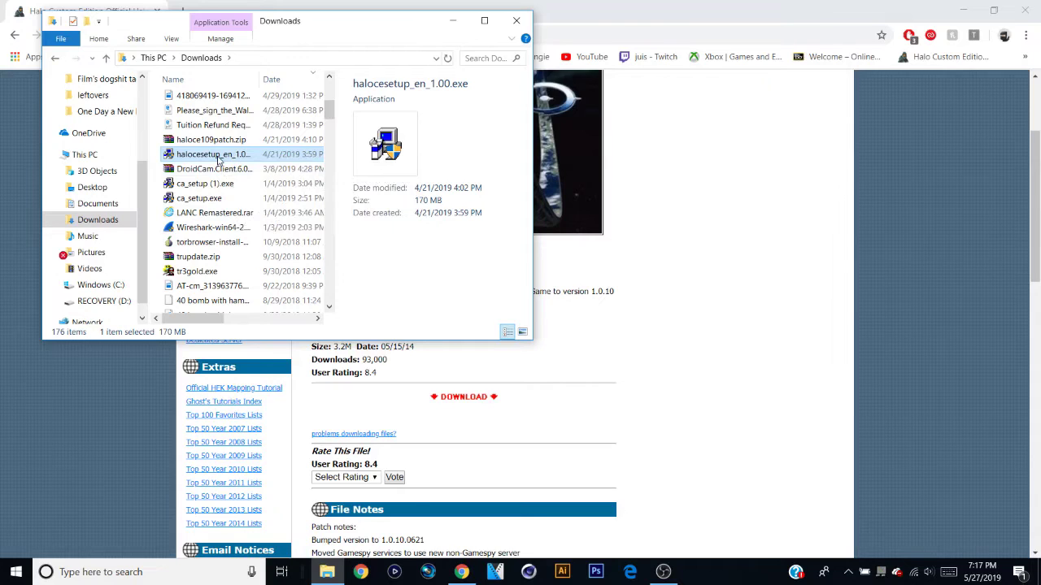
Launch halocesetup_en_1.00.exe from the Downloads folder, allow it to run, and close its setup window
{"action": "double_click", "coordinate": [217, 155]}
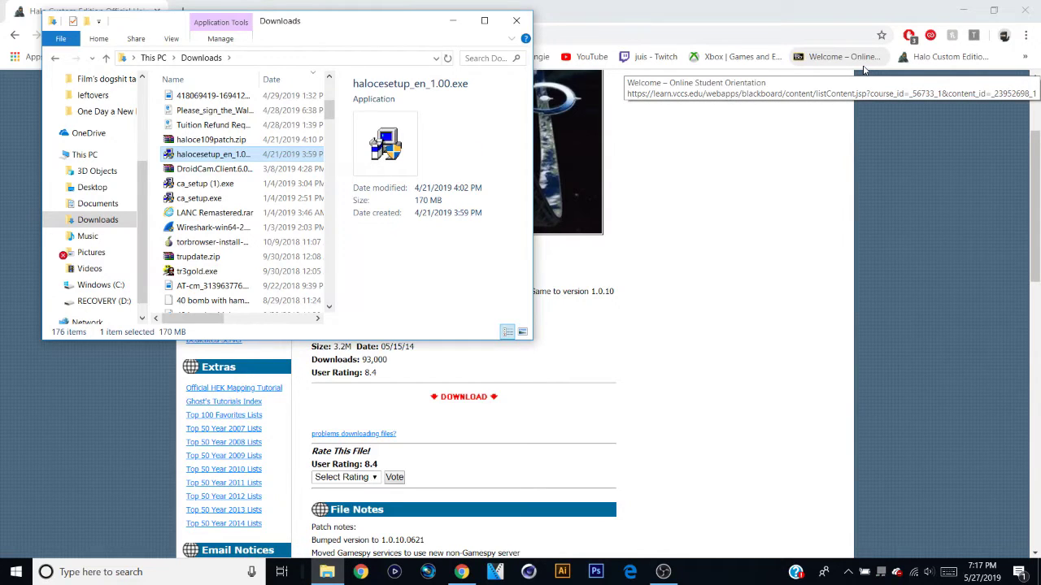
{"action": "left_click", "coordinate": [701, 404]}
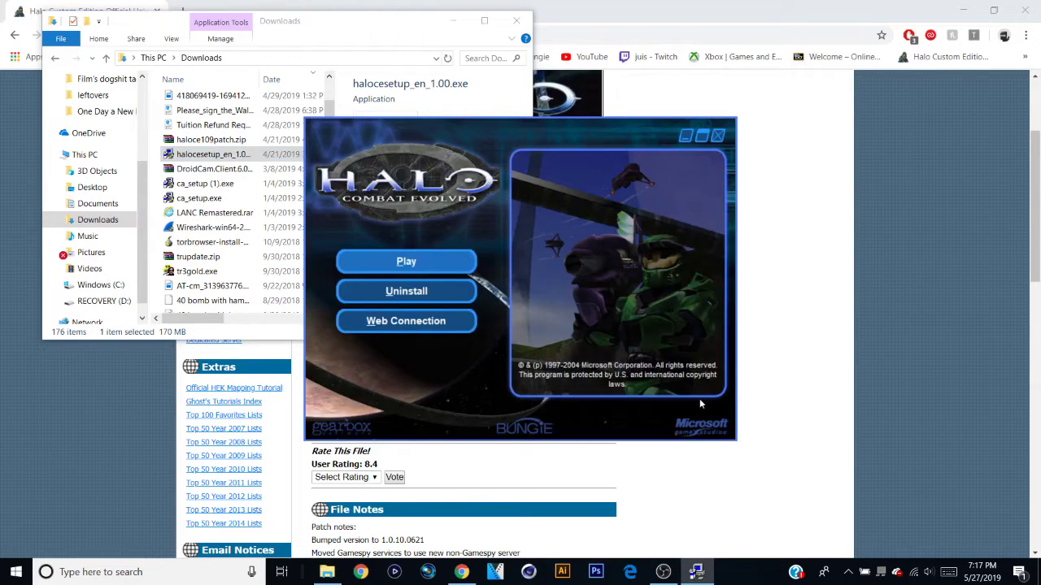
{"action": "left_click", "coordinate": [715, 138]}
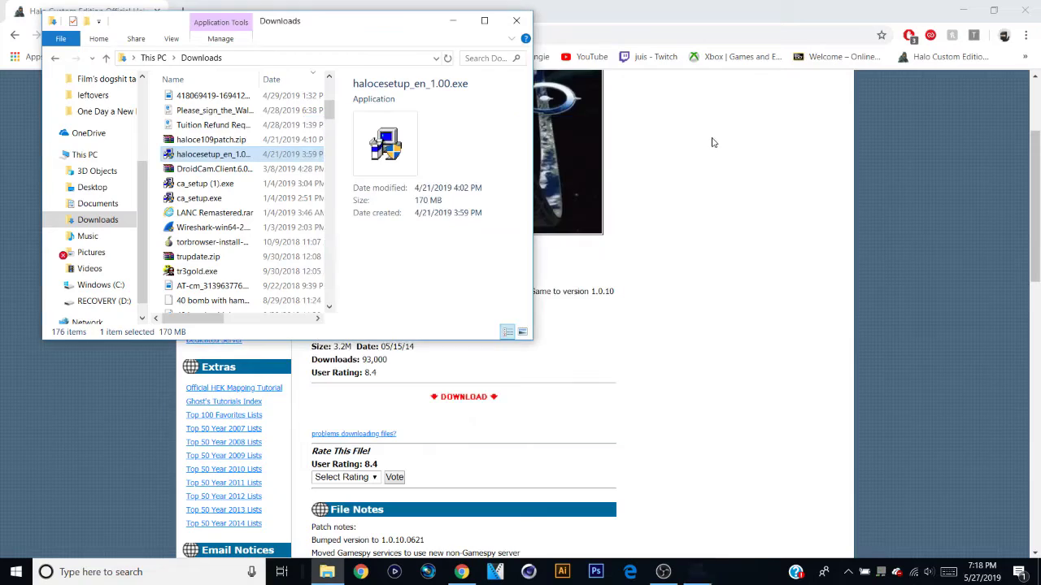
{"action": "left_click_drag", "start_coordinate": [414, 30], "coordinate": [614, 124]}
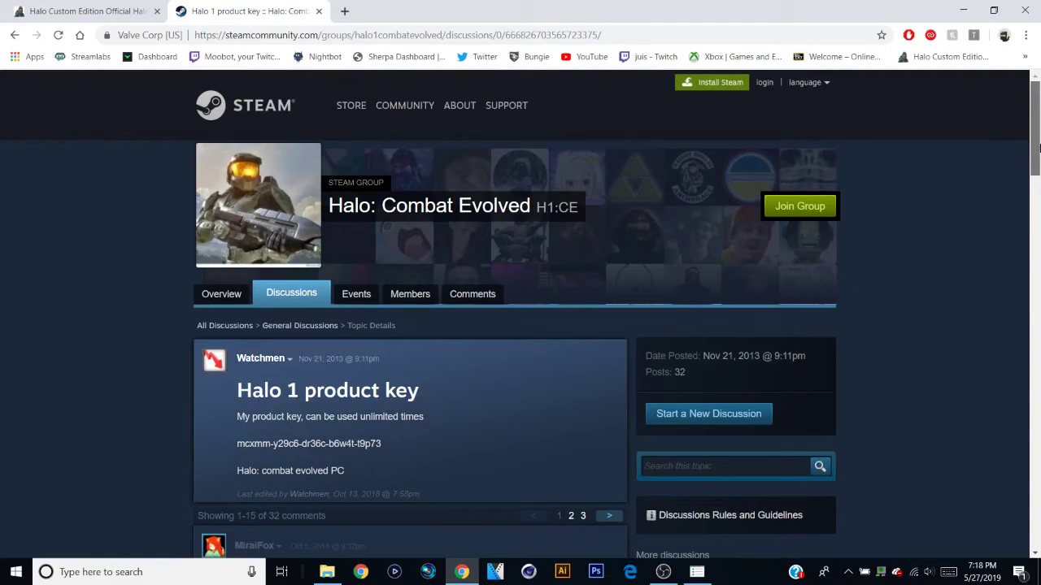
Read the Steam Community discussion about the Halo 1 product key and its replies, and close the tab
{"action": "scroll", "coordinate": [967, 162], "scroll_direction": "down", "scroll_amount": 3}
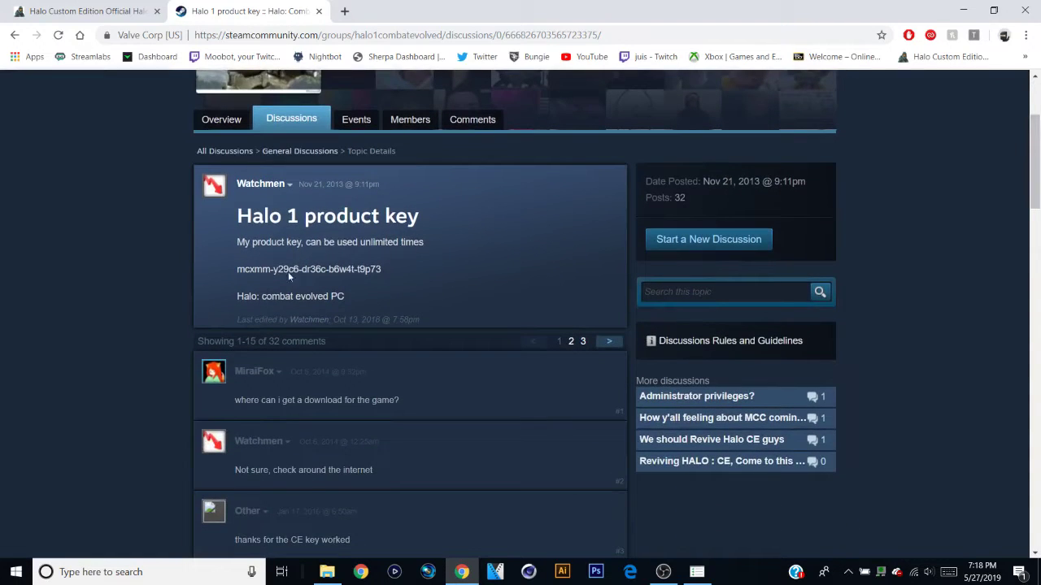
{"action": "scroll", "coordinate": [1026, 212], "scroll_direction": "down", "scroll_amount": 3}
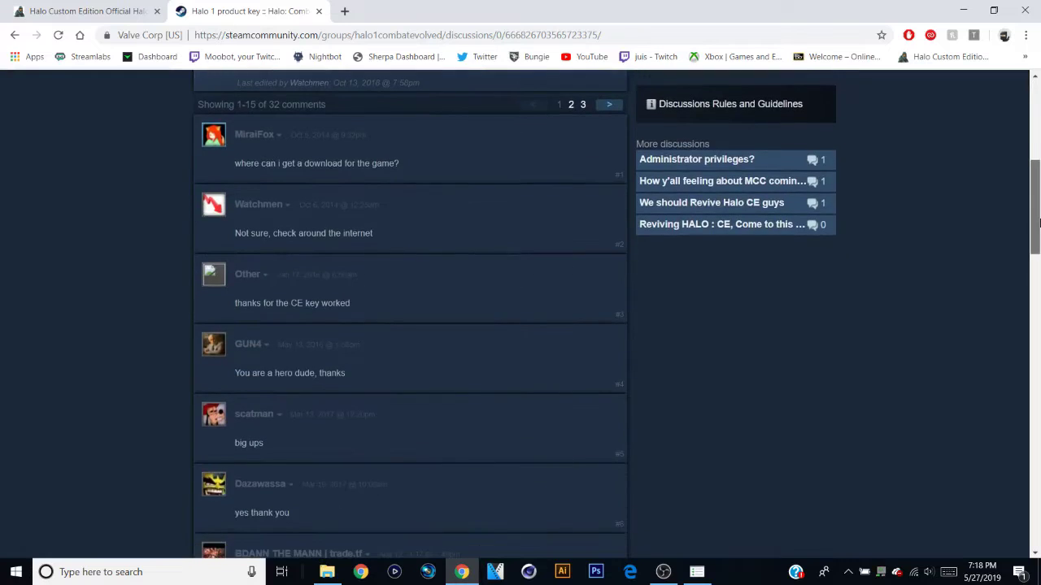
{"action": "scroll", "coordinate": [1038, 221], "scroll_direction": "down", "scroll_amount": 2}
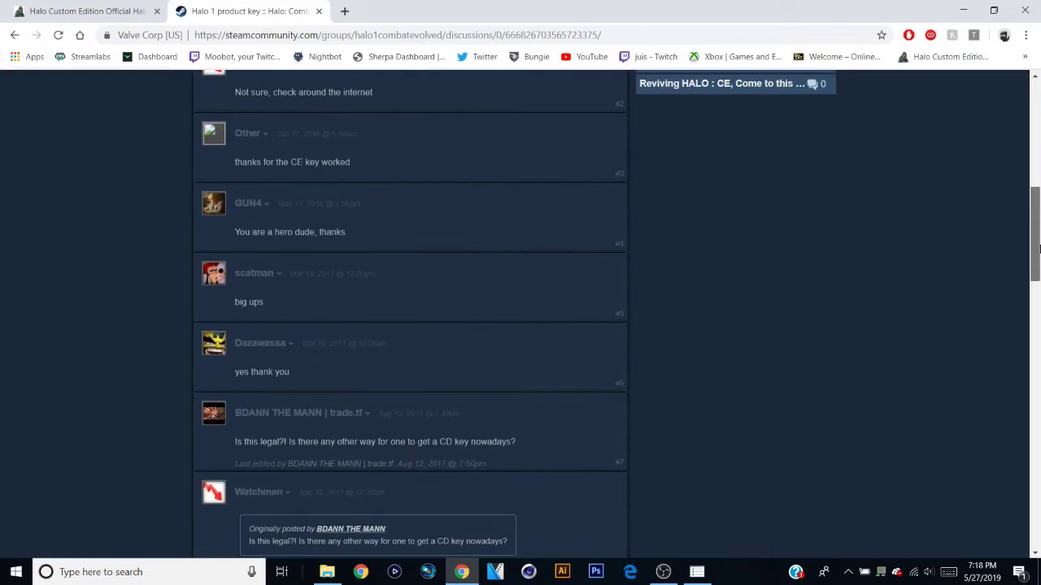
{"action": "left_click", "coordinate": [319, 12]}
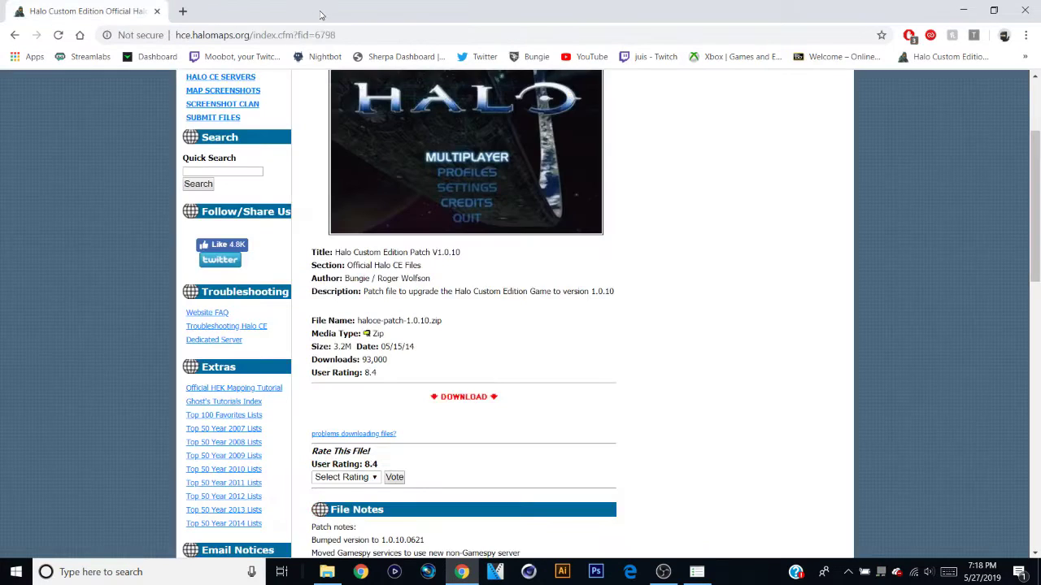
Return to the Official Halo CE Files list, and clear the desktop of the browser, compatibility assistant and Downloads windows
{"action": "mouse_move", "coordinate": [1036, 208]}
{"action": "left_mouse_down"}
{"action": "mouse_move", "coordinate": [1039, 158]}
{"action": "mouse_move", "coordinate": [1038, 199]}
{"action": "left_mouse_up"}
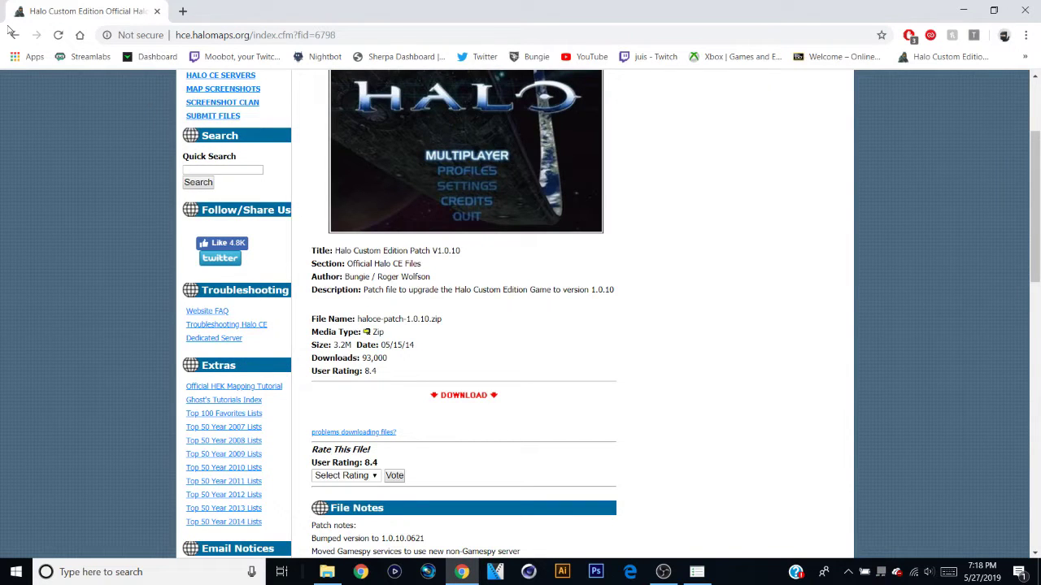
{"action": "left_click", "coordinate": [13, 34]}
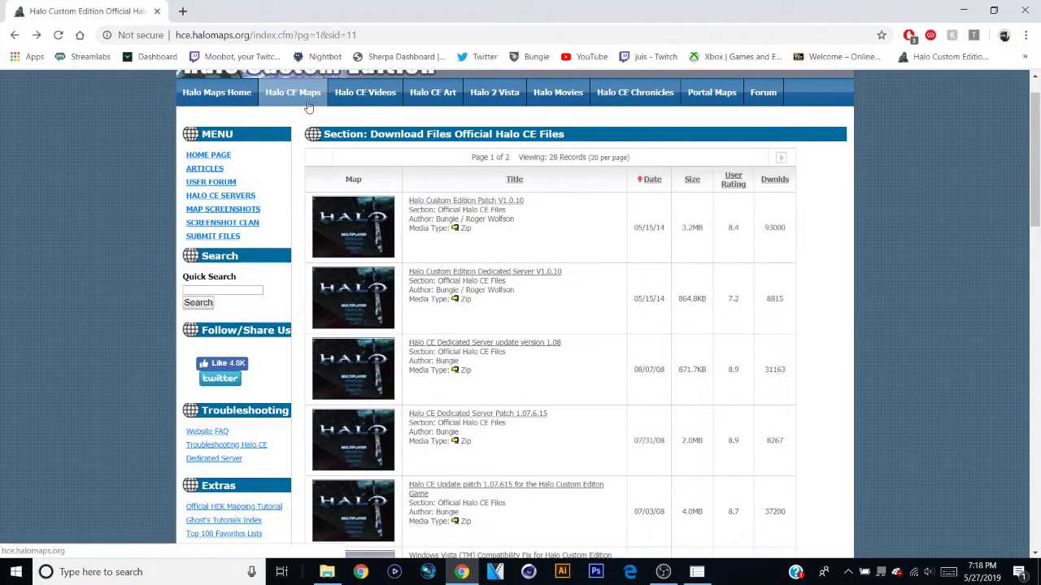
{"action": "left_click", "coordinate": [963, 11]}
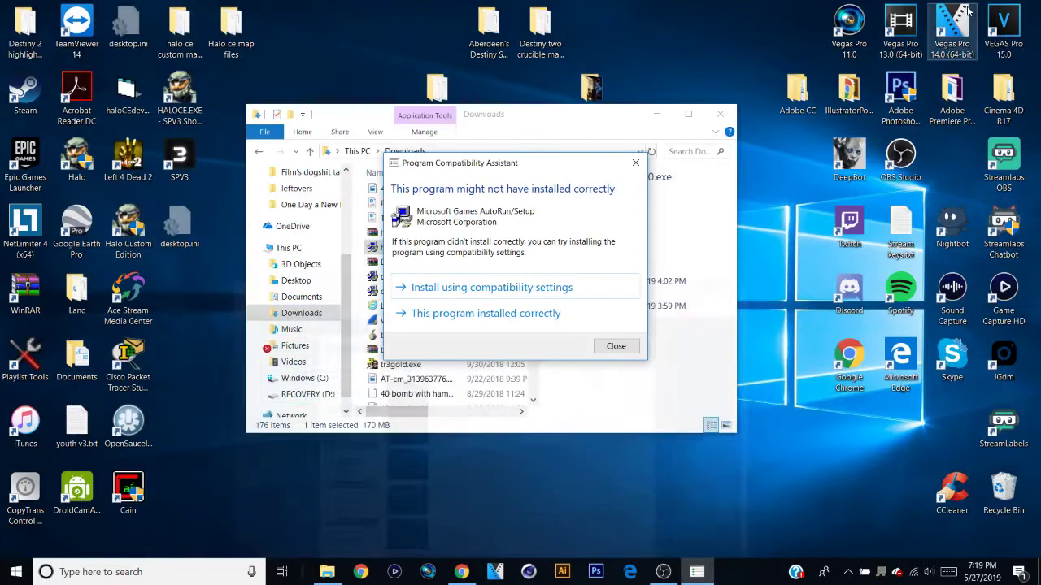
{"action": "left_click", "coordinate": [636, 162]}
{"action": "left_click", "coordinate": [719, 114]}
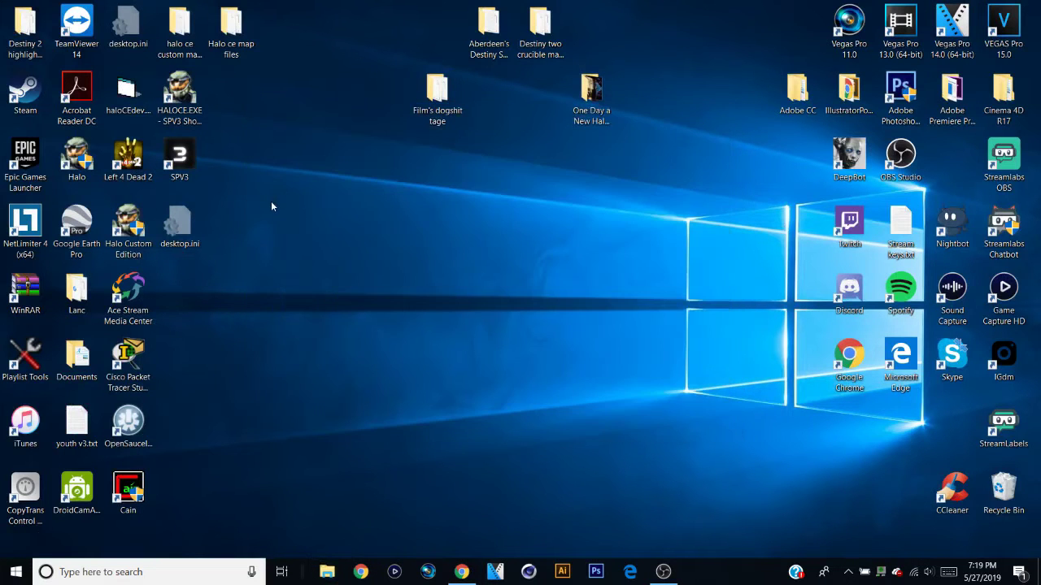
Open the properties of the Halo Custom Edition desktop shortcut
{"action": "left_click", "coordinate": [112, 244]}
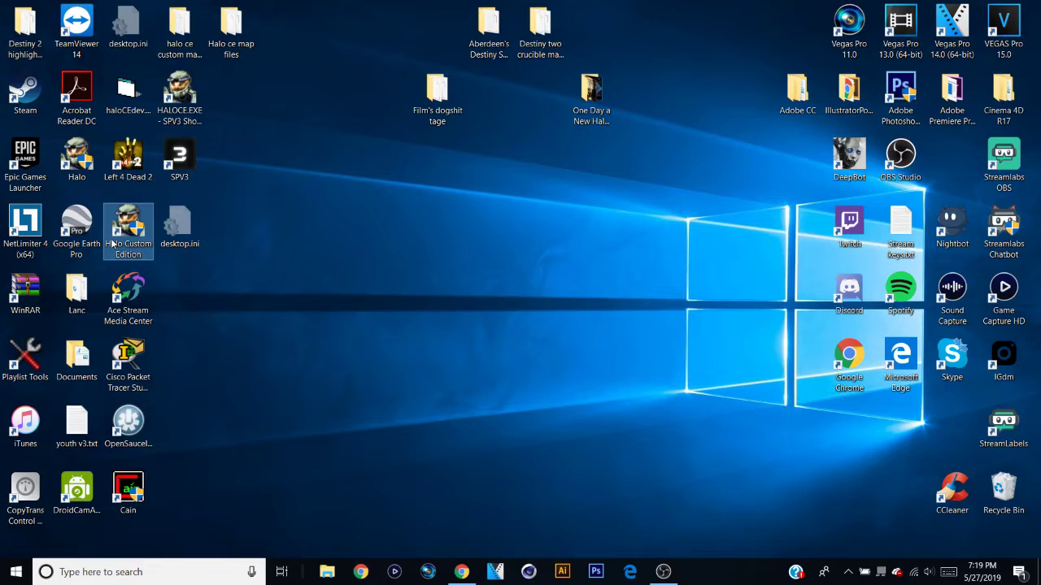
{"action": "right_click", "coordinate": [113, 244]}
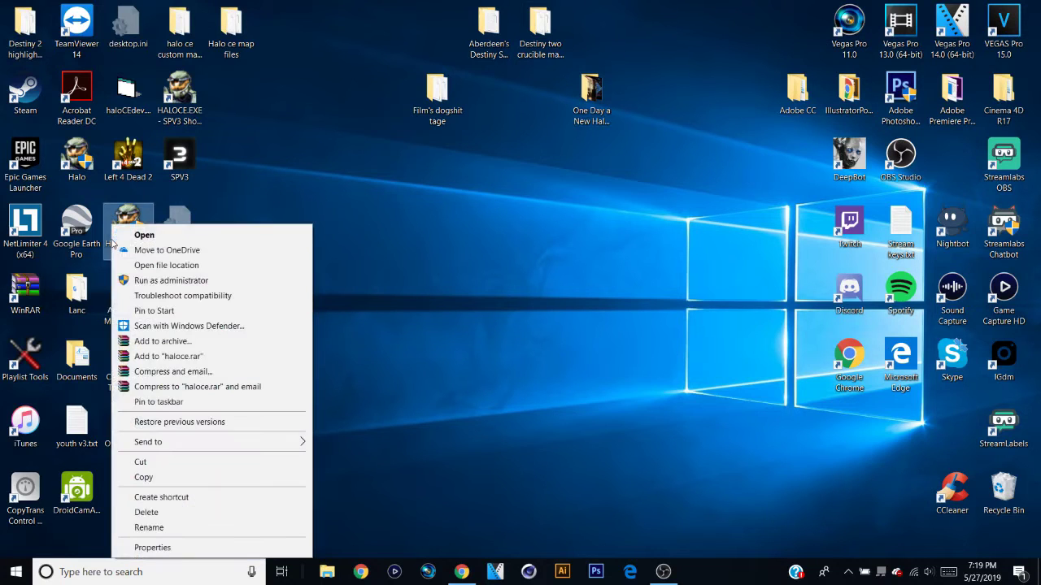
{"action": "left_click", "coordinate": [173, 547]}
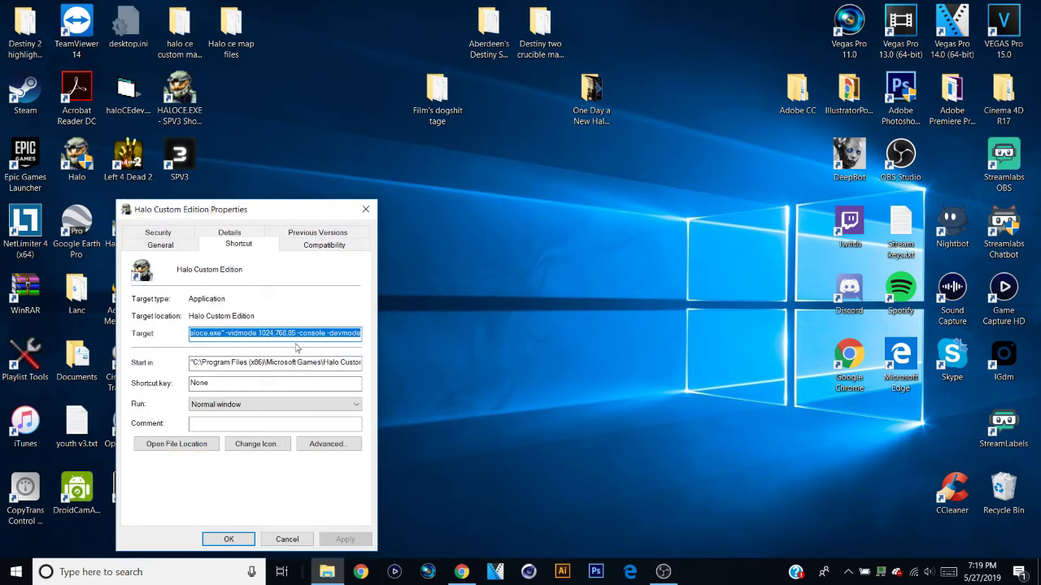
Examine the shortcut's Target path from its launch options back to the beginning
{"action": "left_click", "coordinate": [223, 332]}
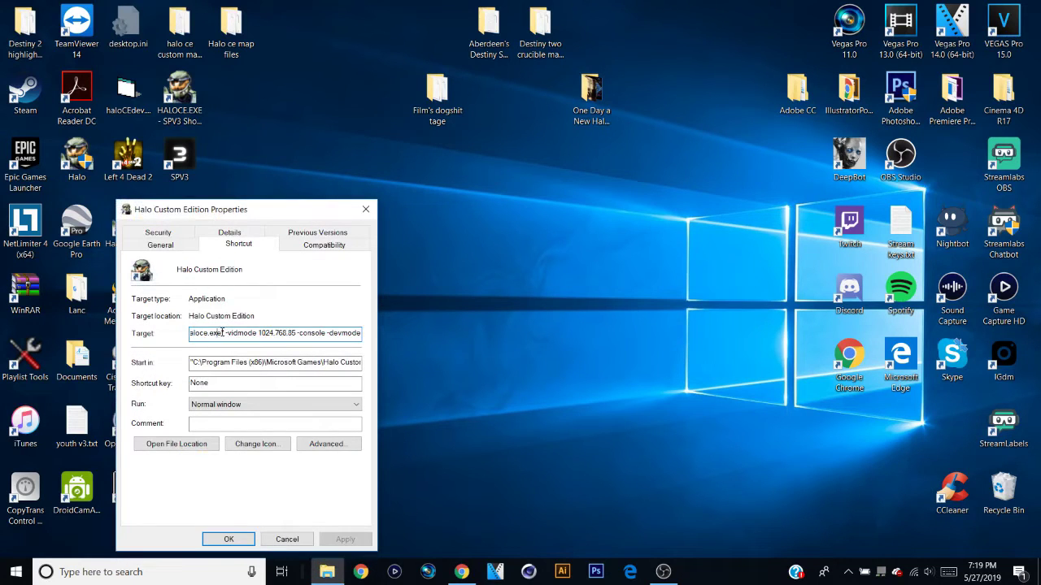
{"action": "key", "text": "Left"}
{"action": "key", "text": "Left"}
{"action": "key", "text": "Left"}
{"action": "key", "text": "Left"}
{"action": "key", "text": "Left"}
{"action": "key", "text": "Left"}
{"action": "key", "text": "Left"}
{"action": "key", "text": "Left"}
{"action": "key", "text": "Left"}
{"action": "key", "text": "Left"}
{"action": "key", "text": "Left"}
{"action": "key", "text": "Left"}
{"action": "key", "text": "Left"}
{"action": "key", "text": "Left"}
{"action": "key", "text": "Left"}
{"action": "key", "text": "Left"}
{"action": "key", "text": "Left"}
{"action": "key", "text": "Left"}
{"action": "key", "text": "Left"}
{"action": "key", "text": "Left"}
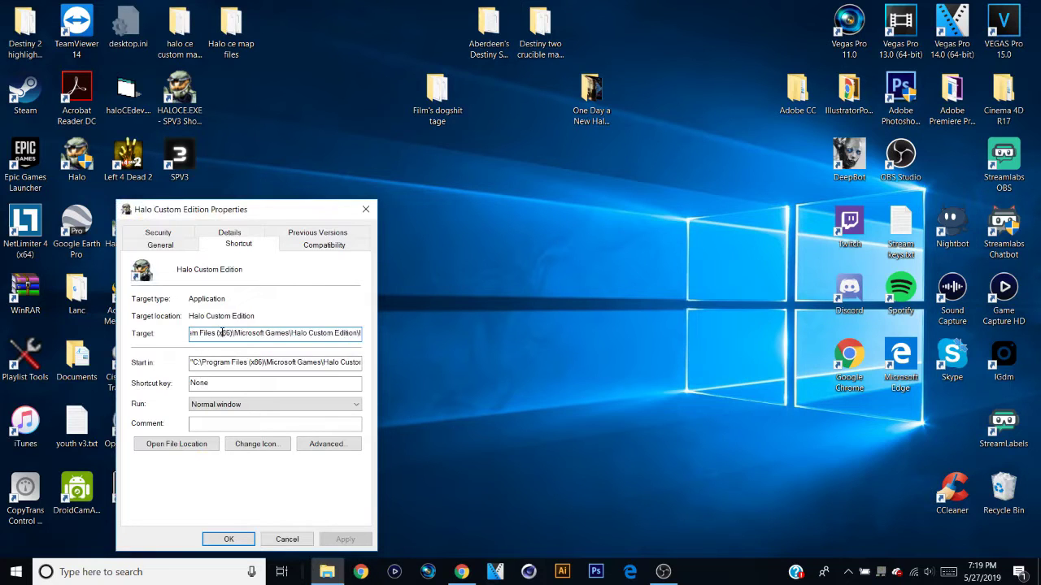
{"action": "key", "text": "Left"}
{"action": "key", "text": "Left"}
{"action": "key", "text": "Left"}
{"action": "key", "text": "Left"}
{"action": "key", "text": "Left"}
{"action": "key", "text": "Left"}
{"action": "key", "text": "Left"}
{"action": "key", "text": "Left"}
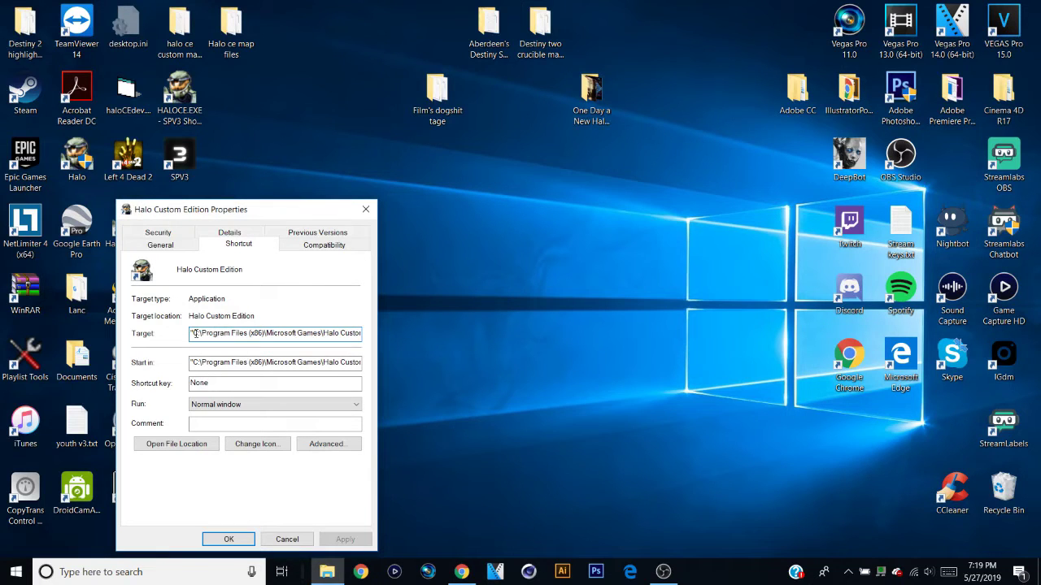
Review the launch options "-vidmode 1024,768,85 -console -devmode" at the end of the shortcut's Target, and close its properties
{"action": "left_click", "coordinate": [307, 335], "text": "shift"}
{"action": "left_click_drag", "start_coordinate": [313, 344], "coordinate": [219, 350]}
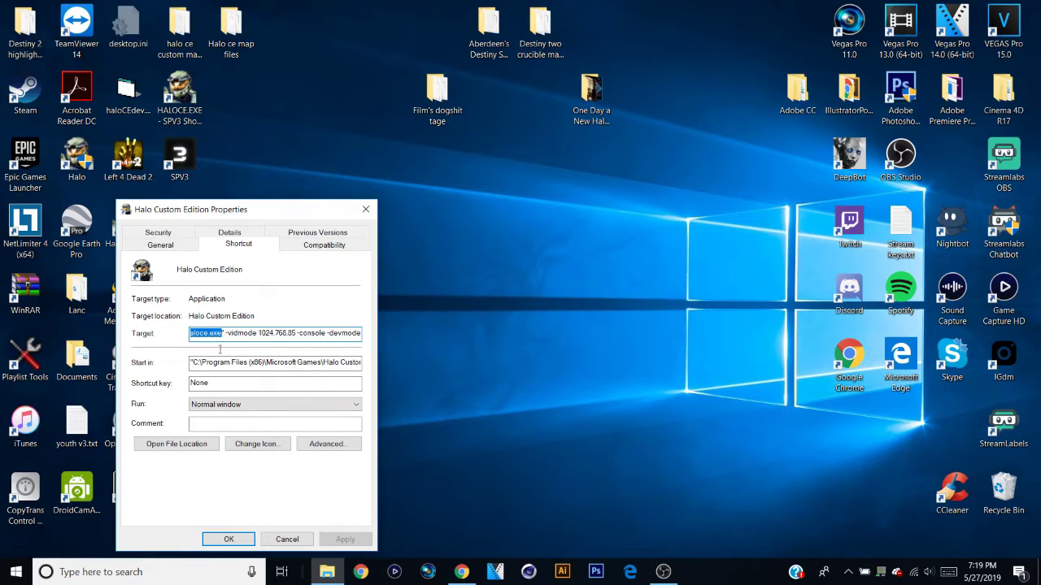
{"action": "left_click", "coordinate": [225, 335]}
{"action": "left_click_drag", "start_coordinate": [226, 337], "coordinate": [248, 339]}
{"action": "left_click_drag", "start_coordinate": [248, 340], "coordinate": [363, 302]}
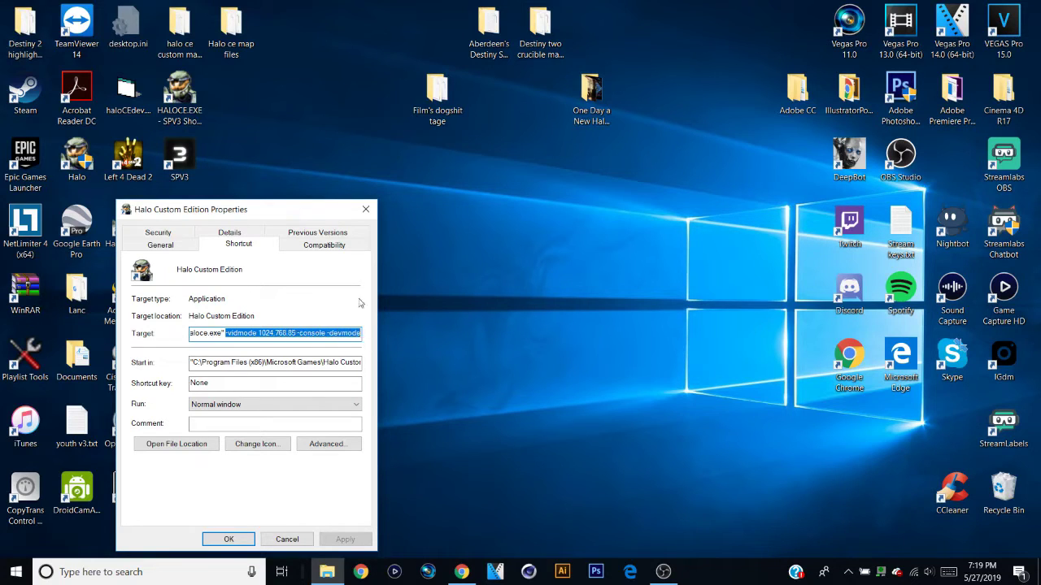
{"action": "left_click", "coordinate": [306, 335]}
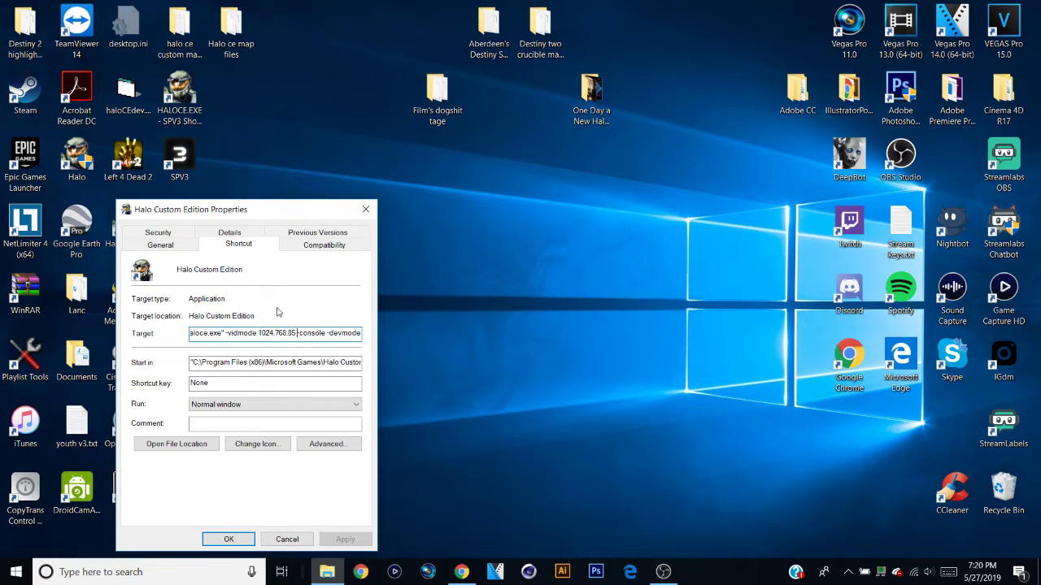
{"action": "left_click_drag", "start_coordinate": [225, 333], "coordinate": [363, 337]}
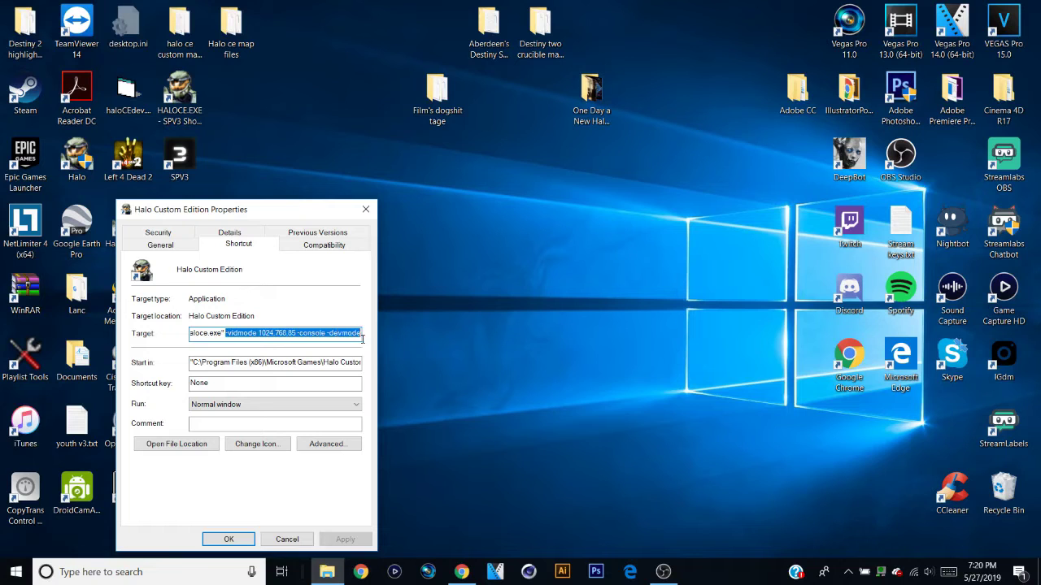
{"action": "left_click", "coordinate": [367, 211]}
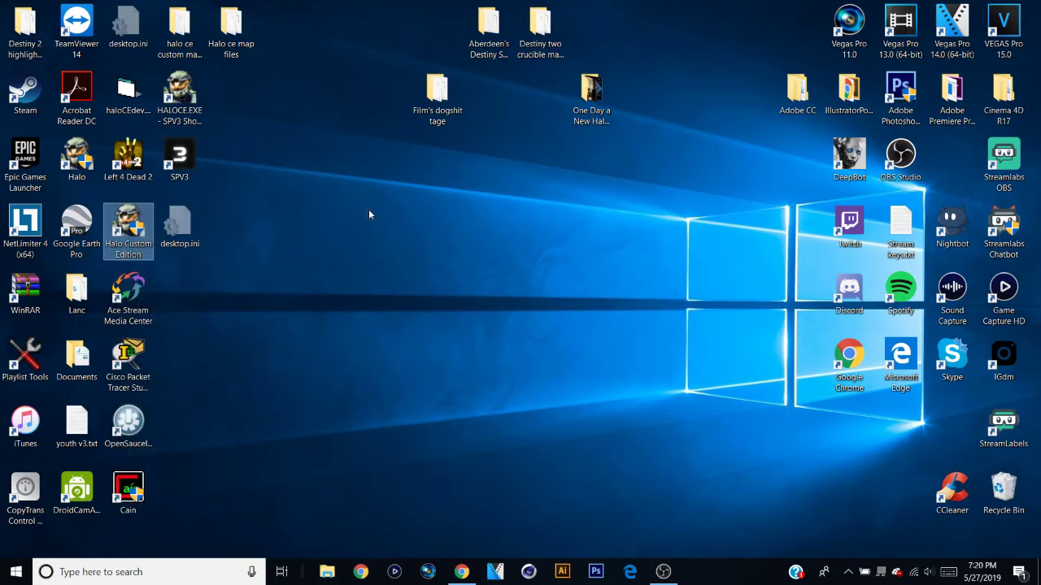
Open File Explorer and go to the Program Files (x86) folder on the Windows (C:) drive
{"action": "left_click", "coordinate": [327, 571]}
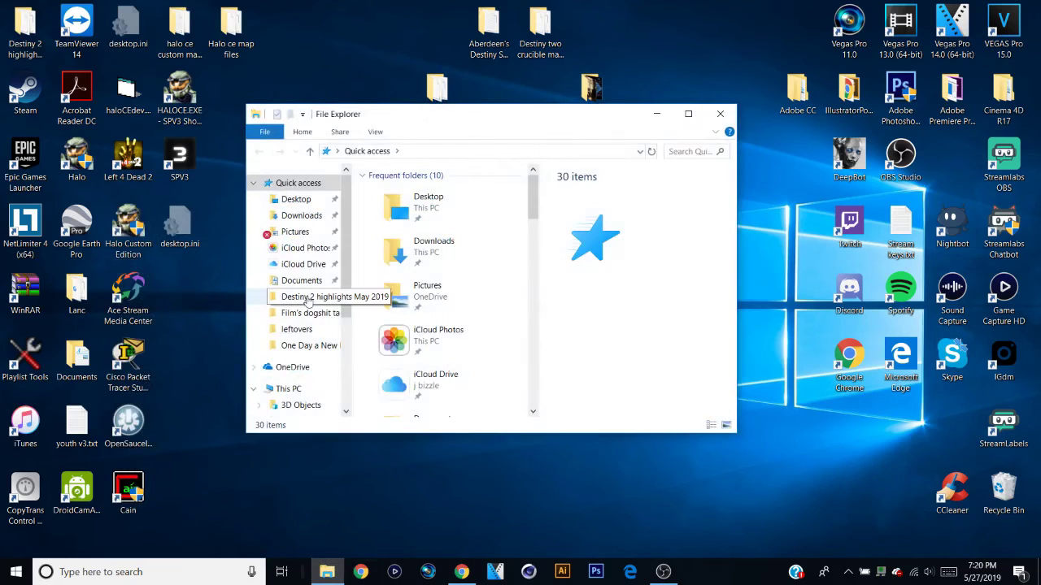
{"action": "scroll", "coordinate": [346, 327], "scroll_direction": "down", "scroll_amount": 1}
{"action": "scroll", "coordinate": [346, 327], "scroll_direction": "down", "scroll_amount": 2}
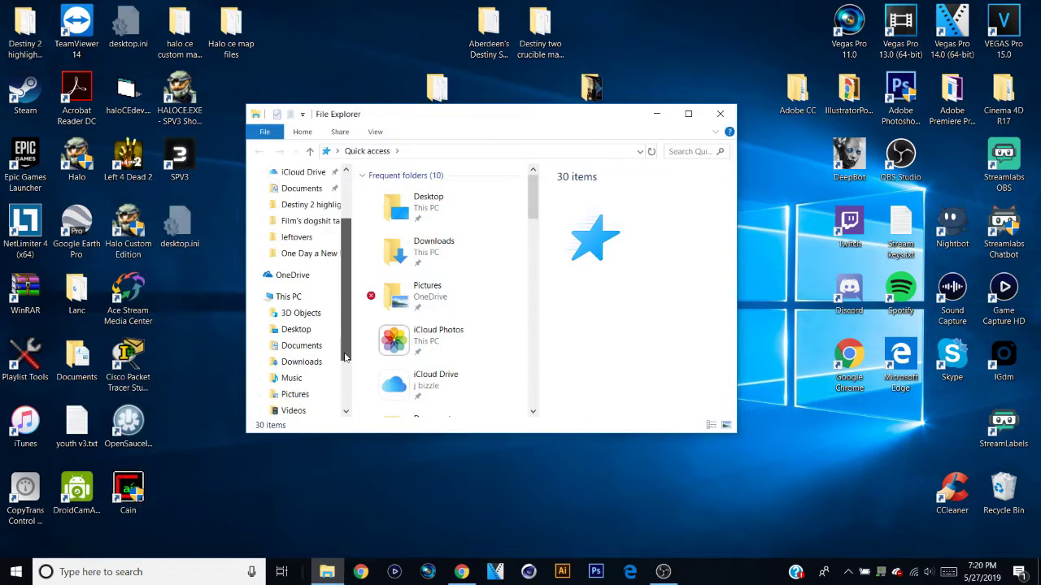
{"action": "left_click", "coordinate": [321, 394]}
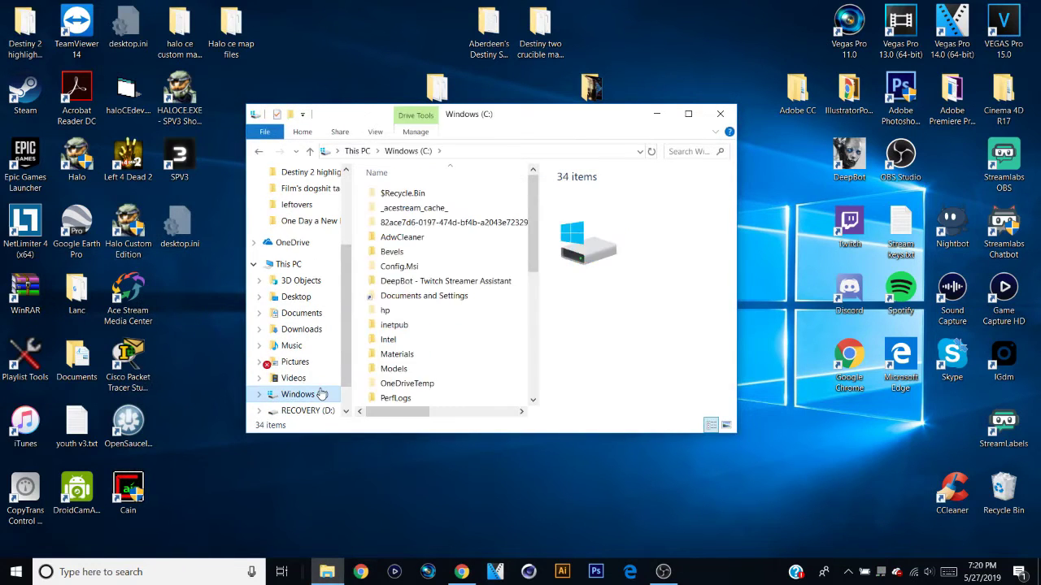
{"action": "left_click", "coordinate": [429, 298]}
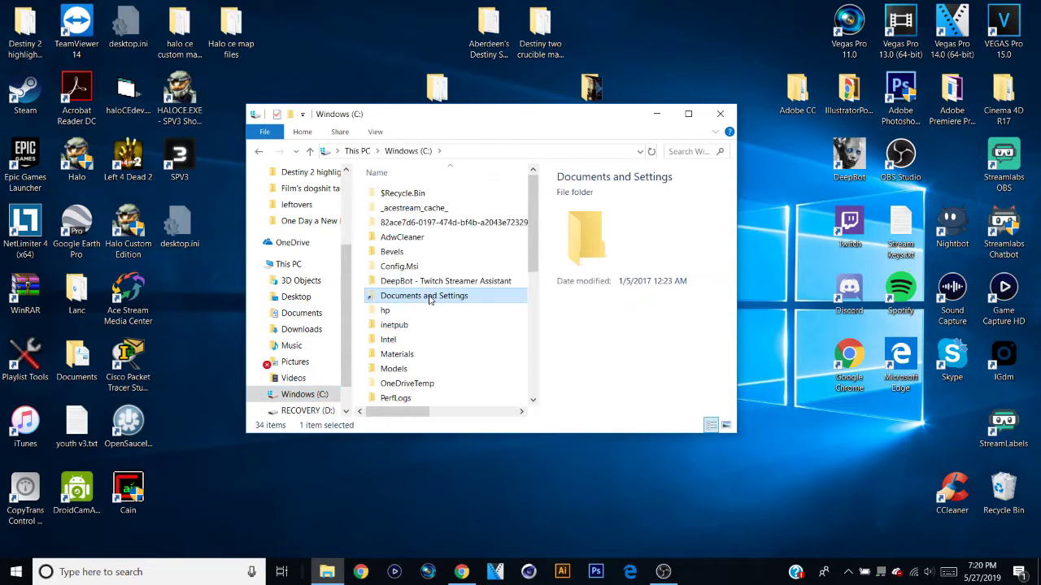
{"action": "key", "text": "Down"}
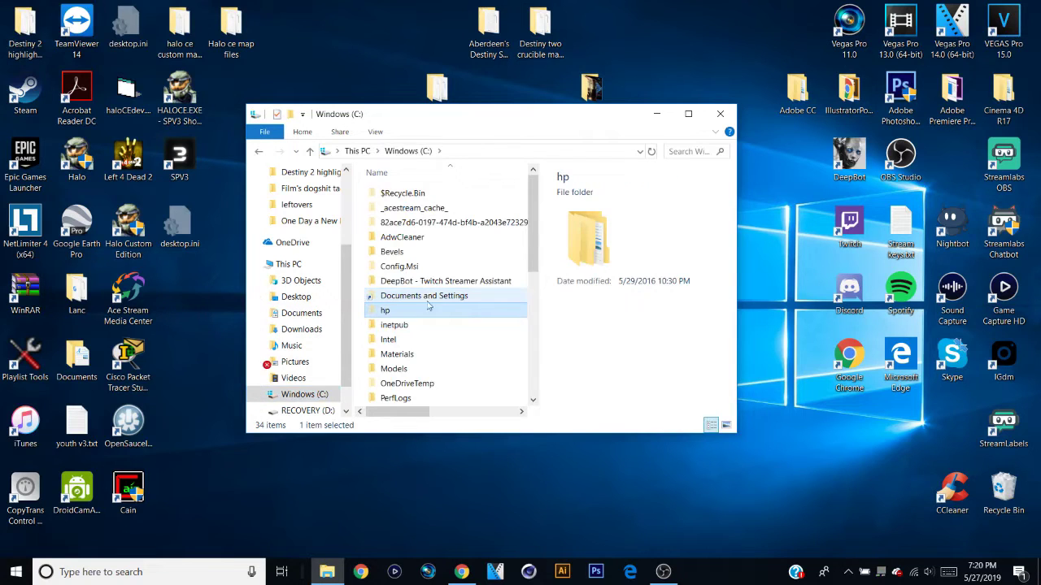
{"action": "key", "text": "Down"}
{"action": "key", "text": "Down"}
{"action": "key", "text": "Down"}
{"action": "key", "text": "Down"}
{"action": "key", "text": "Down"}
{"action": "key", "text": "Down"}
{"action": "key", "text": "Down"}
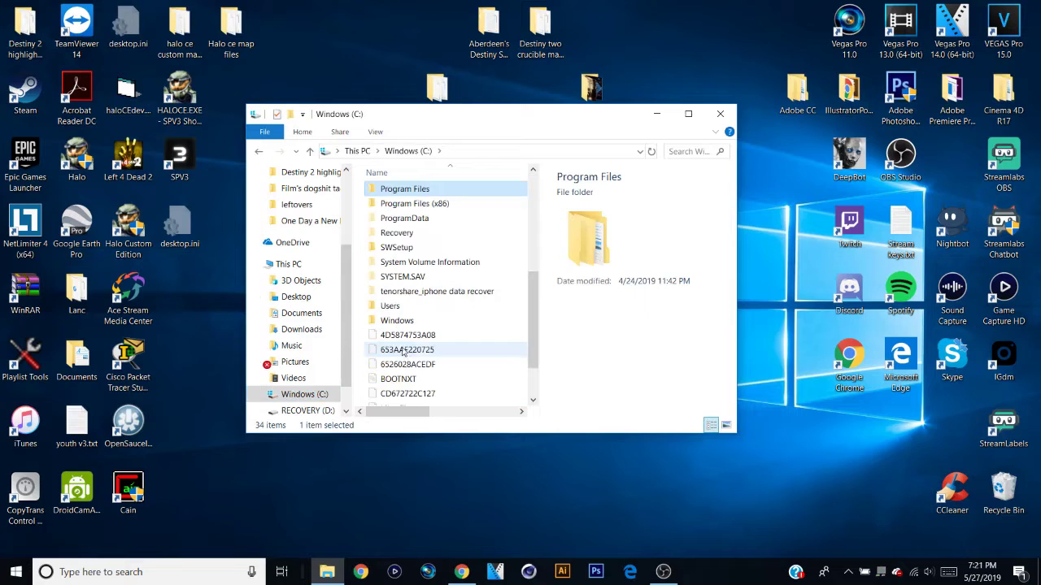
{"action": "double_click", "coordinate": [453, 203]}
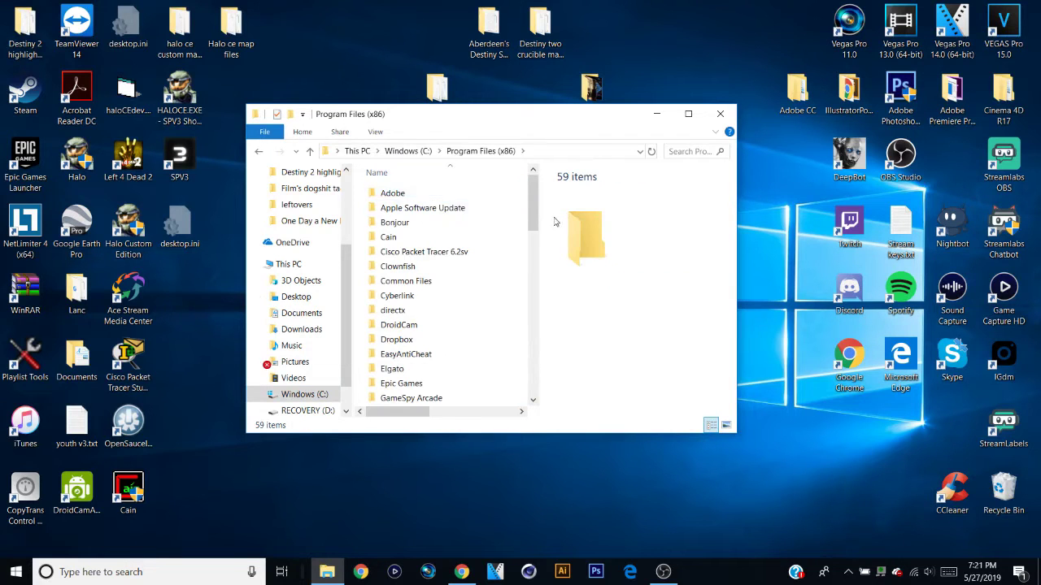
Open the maps folder of Halo Custom Edition inside Microsoft Games
{"action": "left_click_drag", "start_coordinate": [533, 213], "coordinate": [540, 288]}
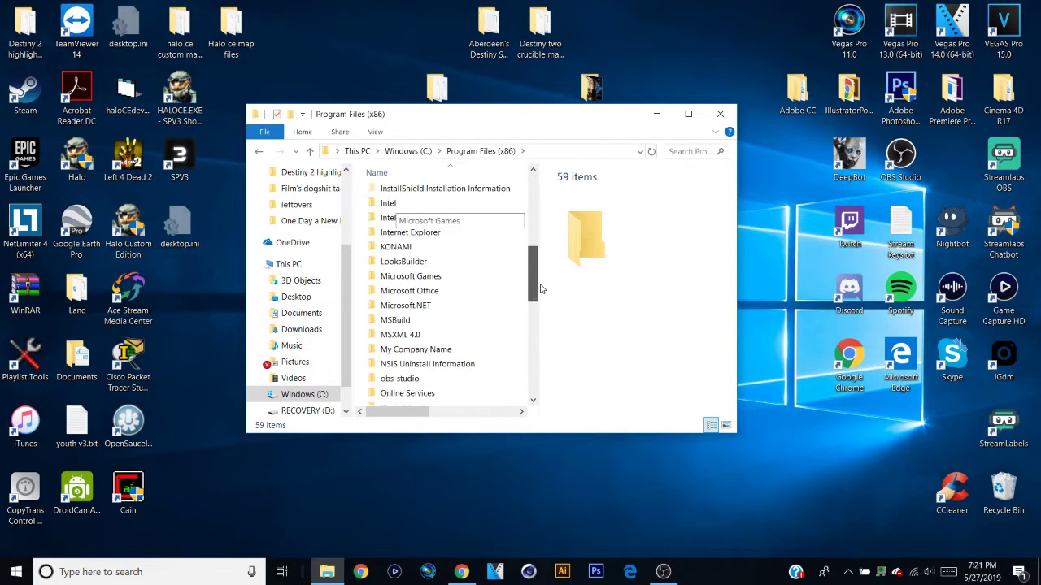
{"action": "left_click", "coordinate": [449, 280]}
{"action": "double_click", "coordinate": [449, 280]}
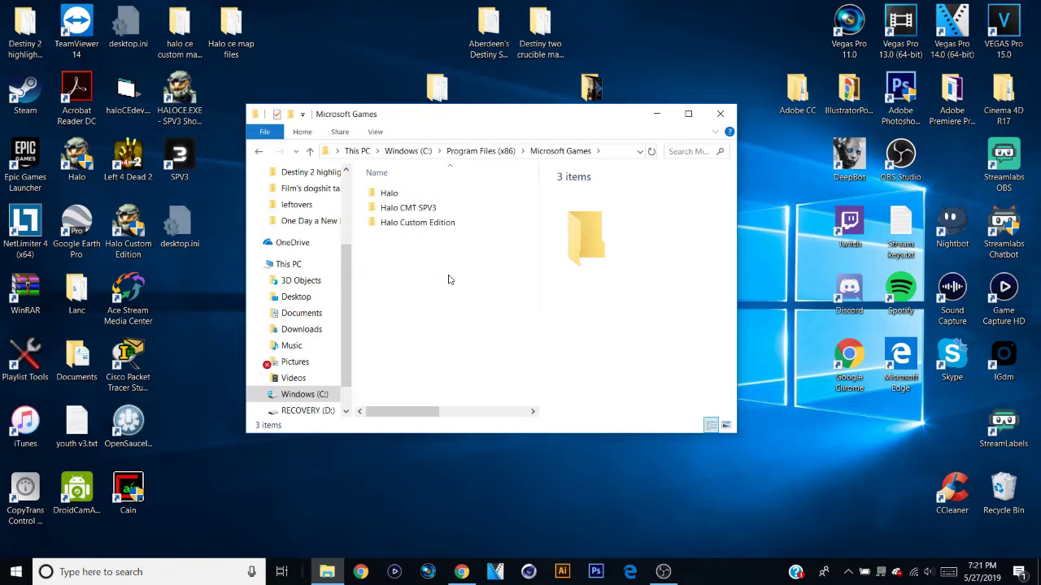
{"action": "double_click", "coordinate": [438, 225]}
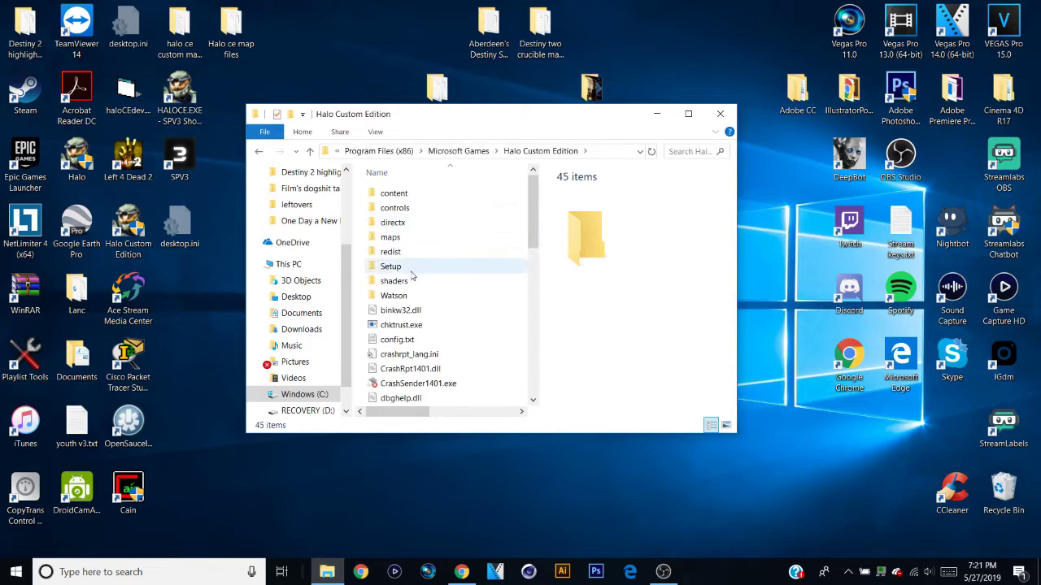
{"action": "double_click", "coordinate": [404, 244]}
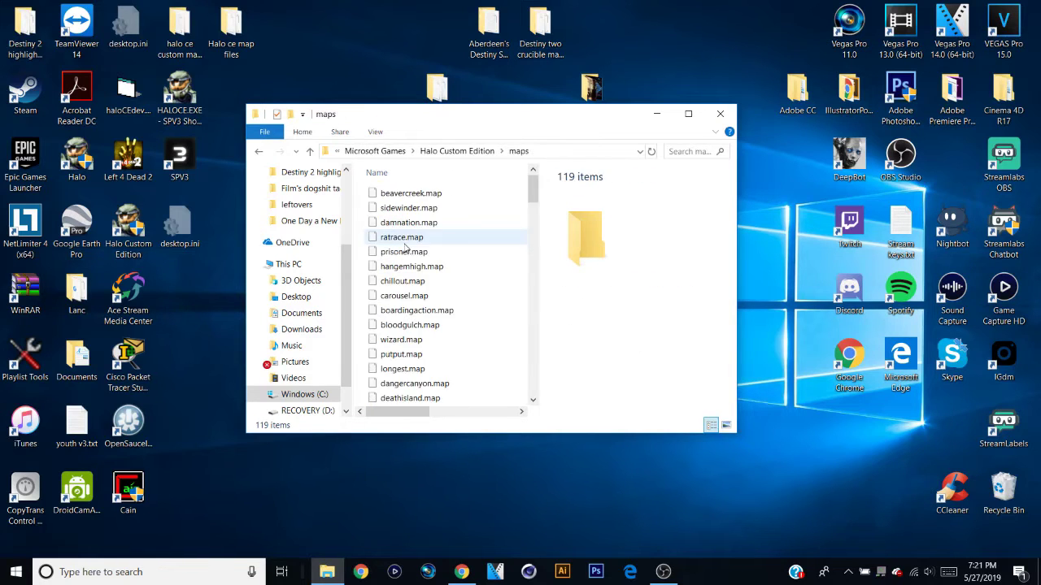
Look through the map files in the maps folder and select ui.map
{"action": "left_click_drag", "start_coordinate": [533, 189], "coordinate": [532, 218]}
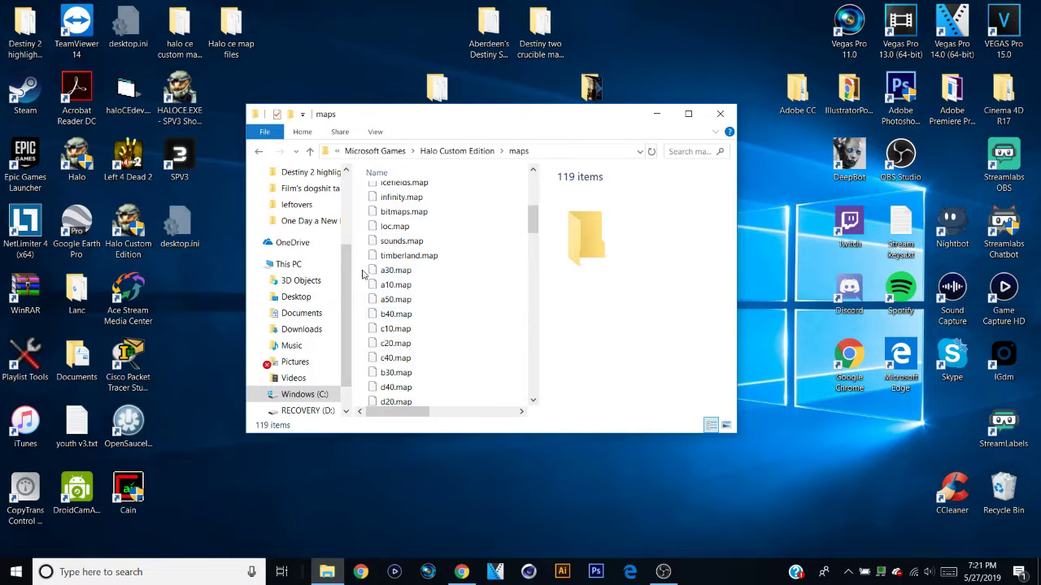
{"action": "mouse_move", "coordinate": [362, 271]}
{"action": "left_mouse_down"}
{"action": "mouse_move", "coordinate": [366, 335]}
{"action": "mouse_move", "coordinate": [358, 279]}
{"action": "left_mouse_up"}
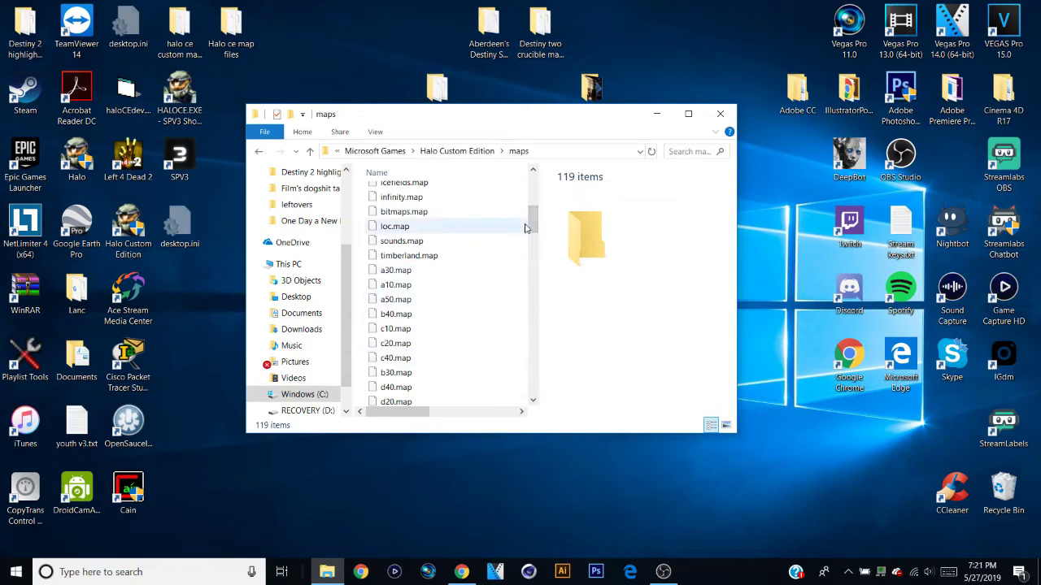
{"action": "mouse_move", "coordinate": [530, 227]}
{"action": "left_mouse_down"}
{"action": "mouse_move", "coordinate": [532, 382]}
{"action": "mouse_move", "coordinate": [524, 197]}
{"action": "mouse_move", "coordinate": [533, 210]}
{"action": "left_mouse_up"}
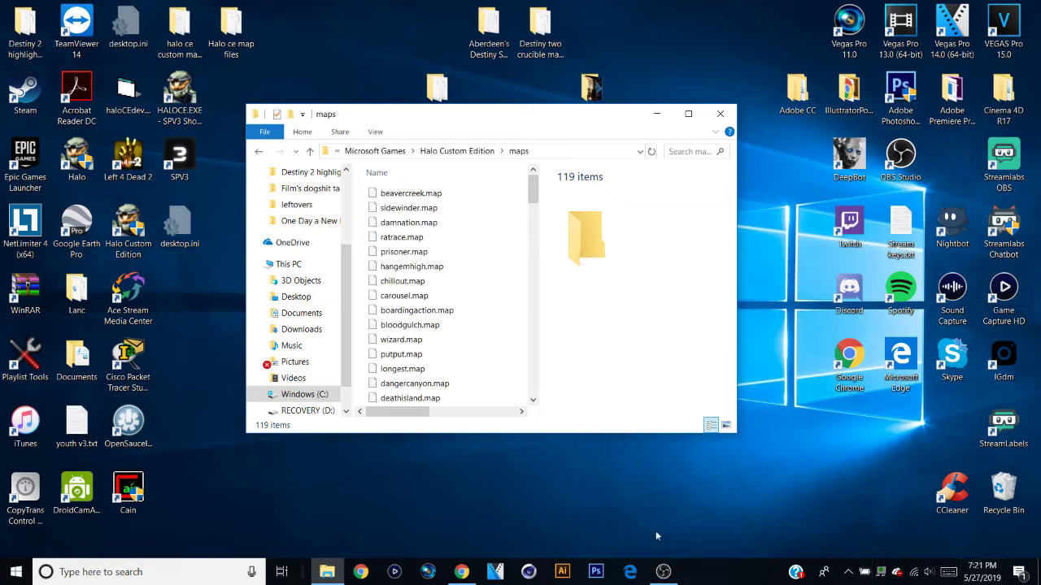
{"action": "mouse_move", "coordinate": [457, 572]}
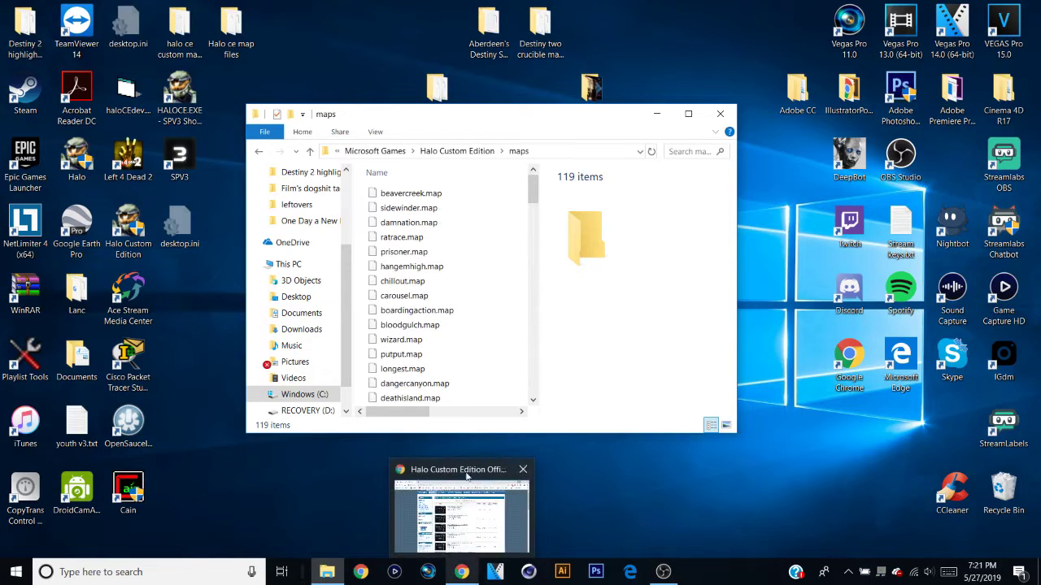
{"action": "mouse_move", "coordinate": [532, 194]}
{"action": "left_mouse_down"}
{"action": "mouse_move", "coordinate": [533, 218]}
{"action": "mouse_move", "coordinate": [533, 191]}
{"action": "left_mouse_up"}
{"action": "left_click", "coordinate": [385, 305]}
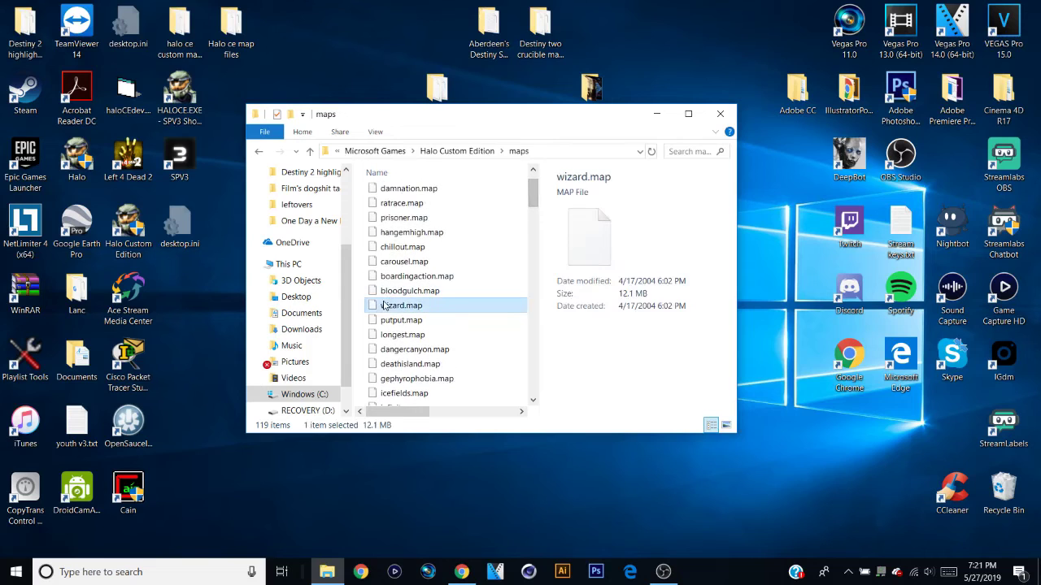
{"action": "key", "text": "u"}
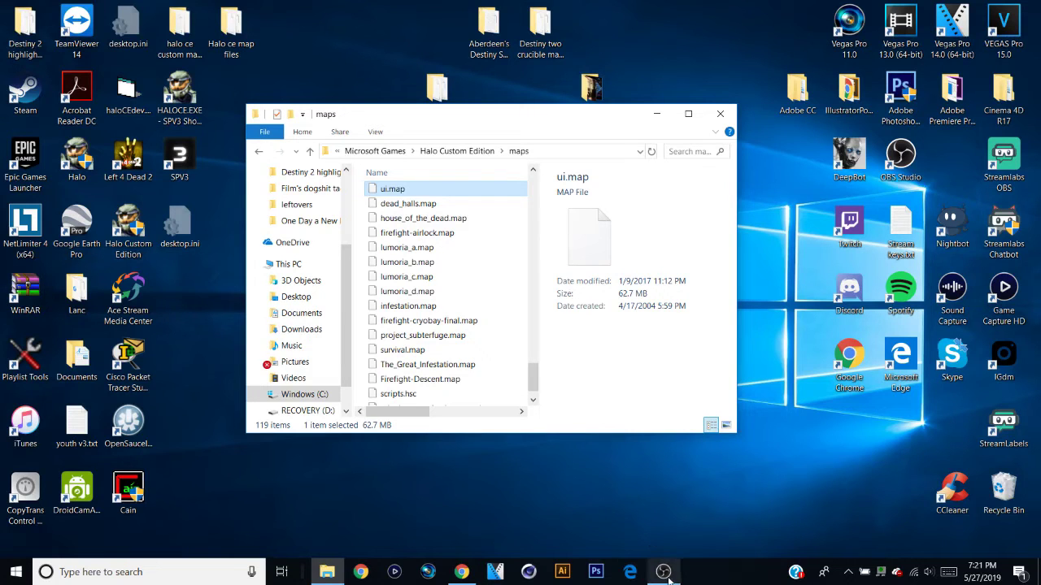
Switch to Chrome and open the Custom UI Files download section of the Halo Custom Edition site
{"action": "mouse_move", "coordinate": [668, 577]}
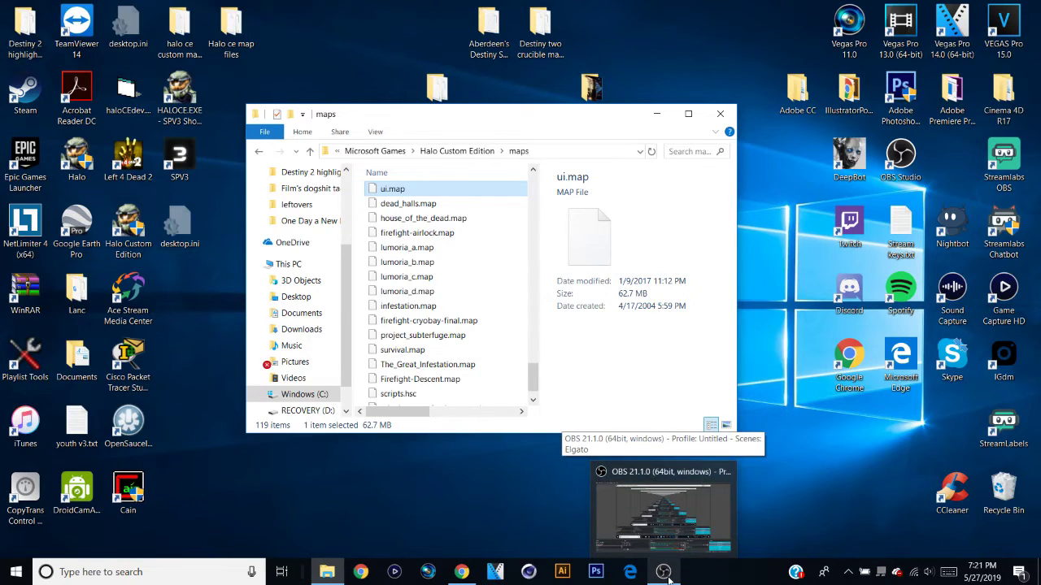
{"action": "mouse_move", "coordinate": [458, 575]}
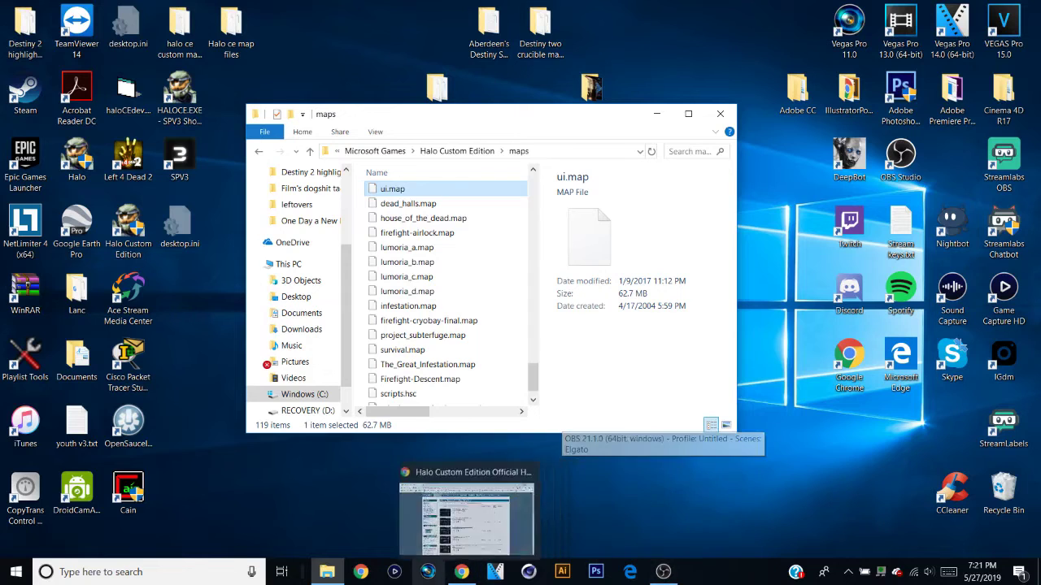
{"action": "left_click", "coordinate": [458, 576]}
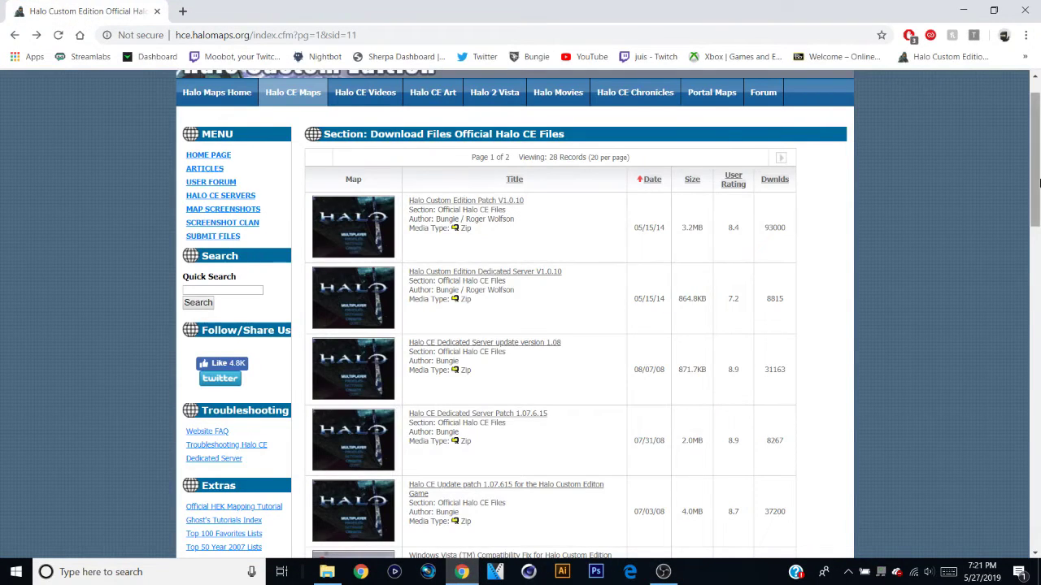
{"action": "scroll", "coordinate": [1039, 229], "scroll_direction": "down", "scroll_amount": 2}
{"action": "left_click_drag", "start_coordinate": [1039, 230], "coordinate": [1039, 365]}
{"action": "left_click", "coordinate": [222, 374]}
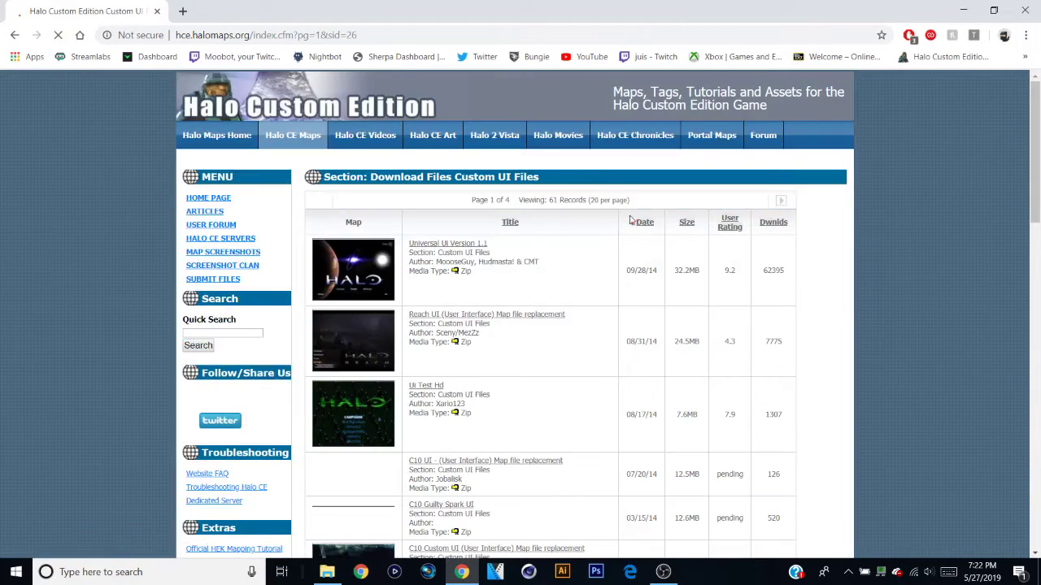
{"action": "left_click", "coordinate": [632, 221]}
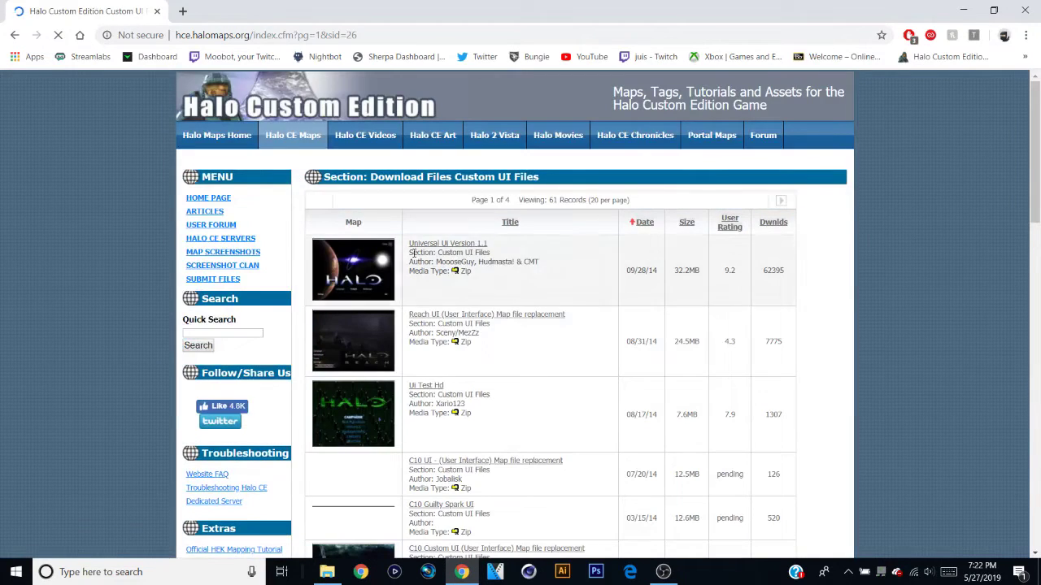
{"action": "key", "text": "ctrl+a"}
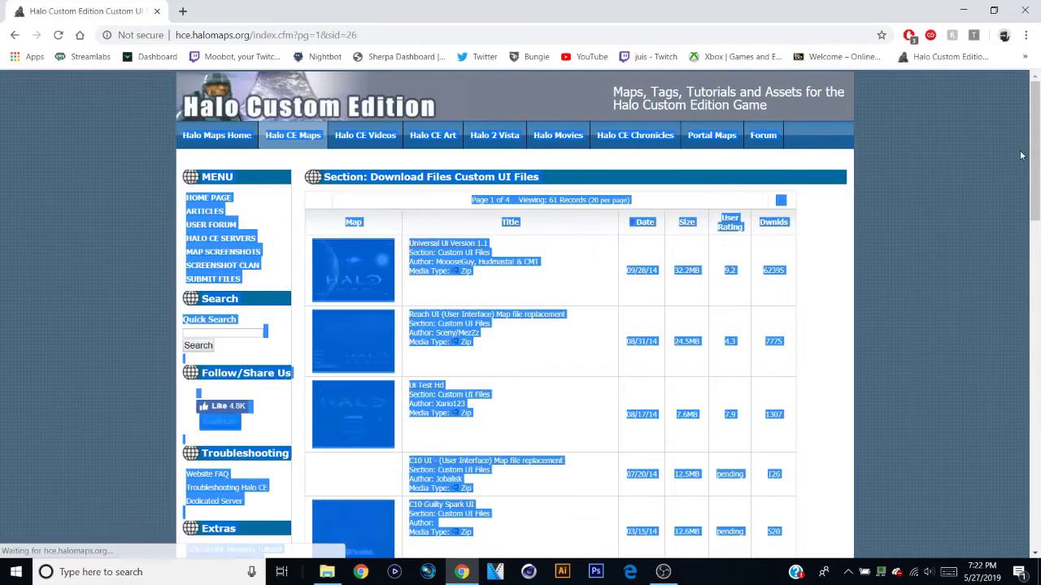
{"action": "left_click", "coordinate": [956, 158]}
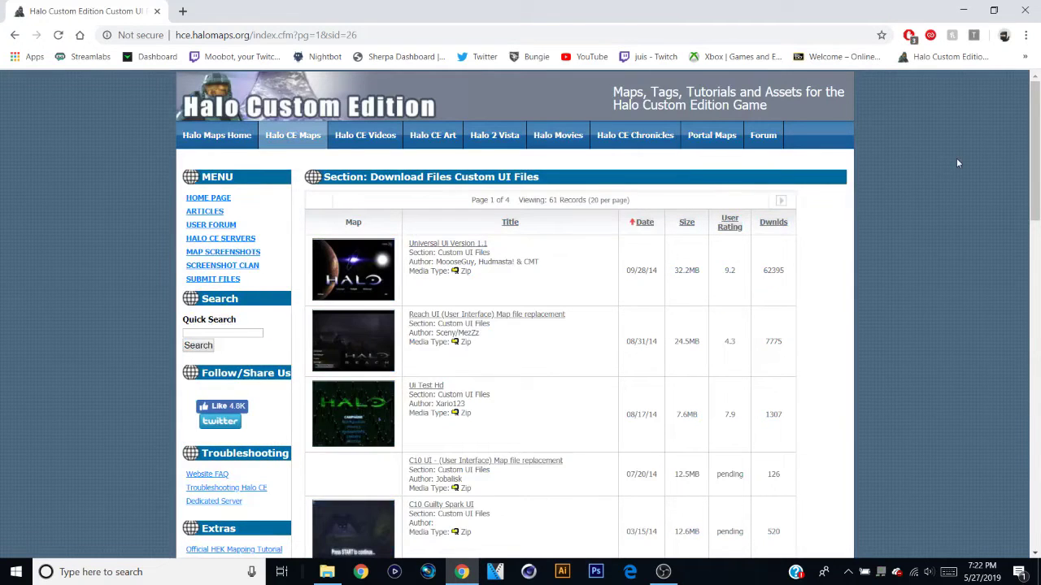
Browse the custom UI downloads, open the Universal Ui Map File Replacement page, and view its preview images
{"action": "scroll", "coordinate": [956, 158], "scroll_direction": "down", "scroll_amount": 1}
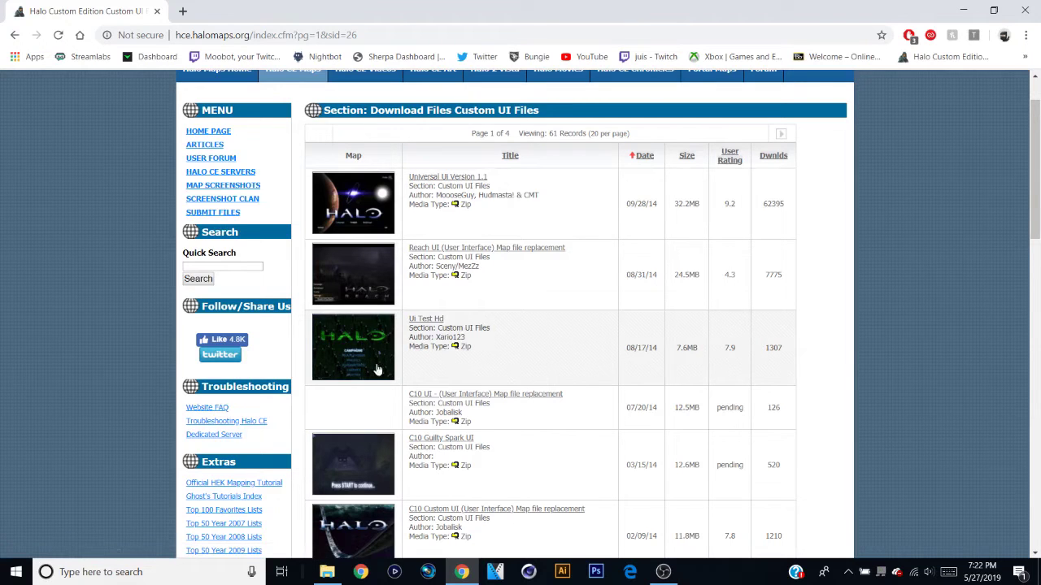
{"action": "left_click_drag", "start_coordinate": [1038, 177], "coordinate": [1039, 242]}
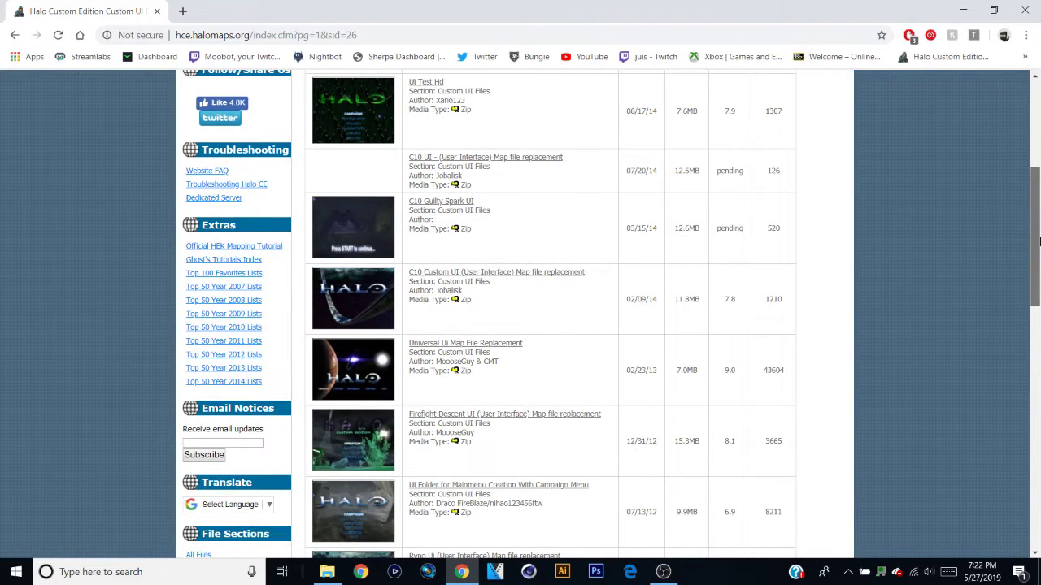
{"action": "left_click_drag", "start_coordinate": [1038, 243], "coordinate": [1038, 166]}
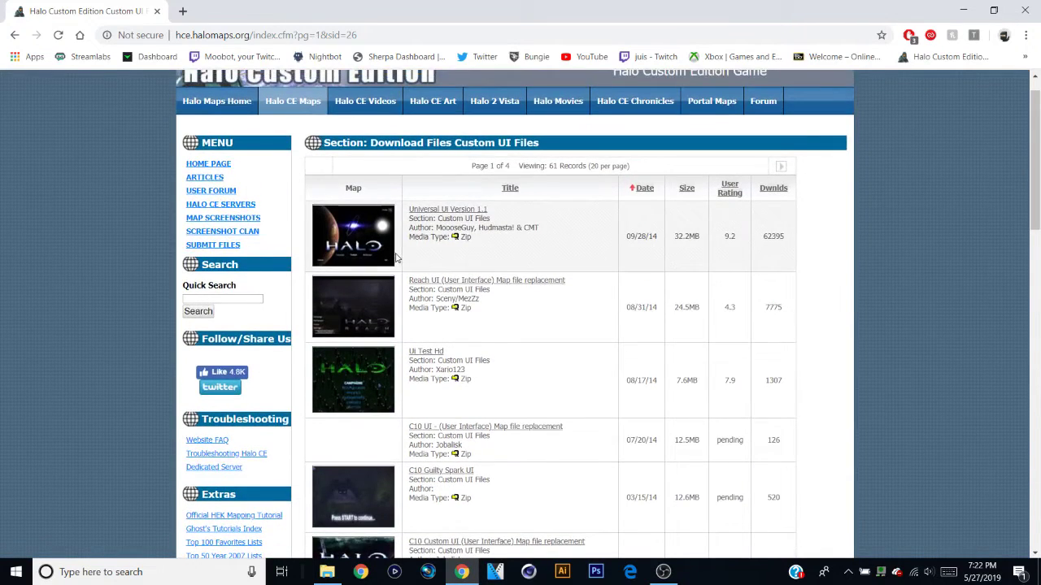
{"action": "scroll", "coordinate": [474, 340], "scroll_direction": "down", "scroll_amount": 3}
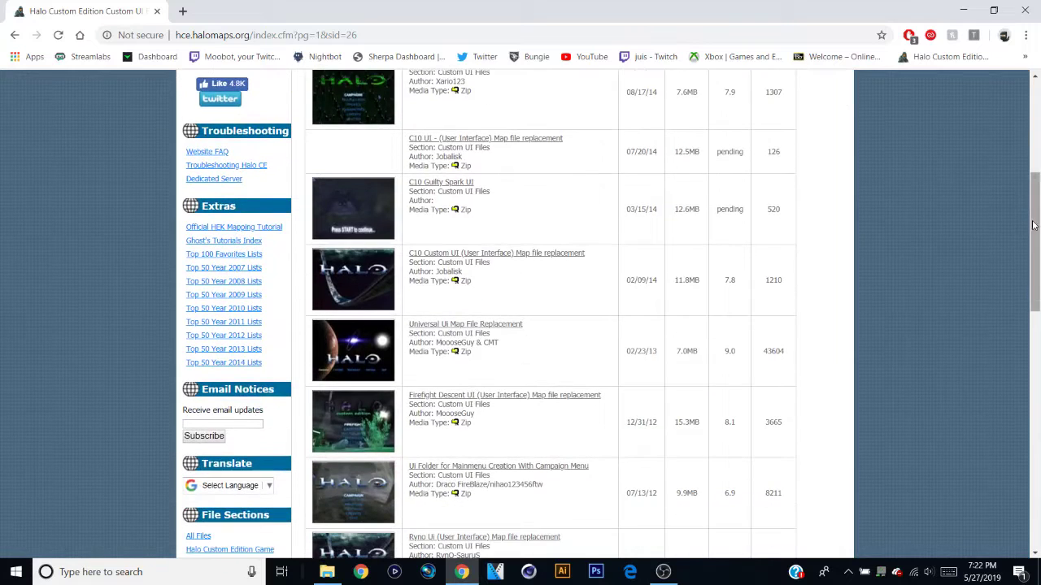
{"action": "left_click", "coordinate": [474, 331]}
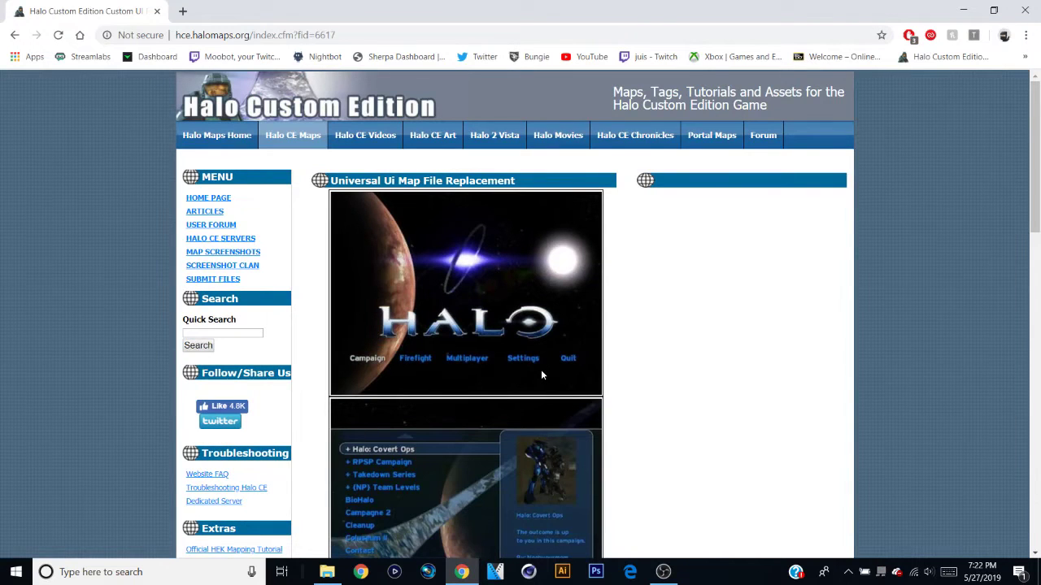
{"action": "left_click_drag", "start_coordinate": [1038, 98], "coordinate": [1038, 132]}
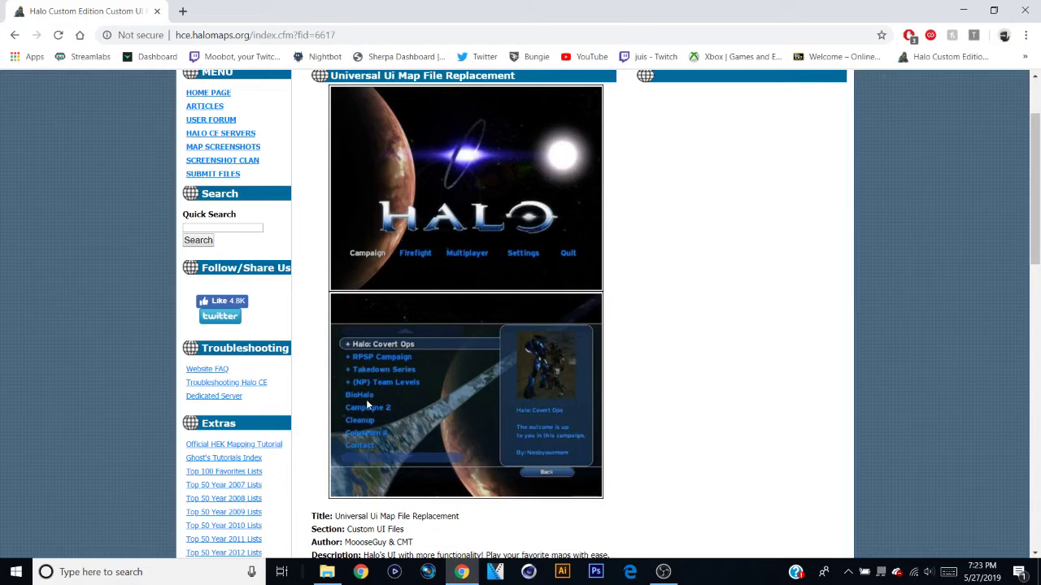
Start downloading Universal_UI_Map_File_Replacement.zip from the Universal Ui Map File Replacement page
{"action": "left_click_drag", "start_coordinate": [1032, 185], "coordinate": [1032, 242]}
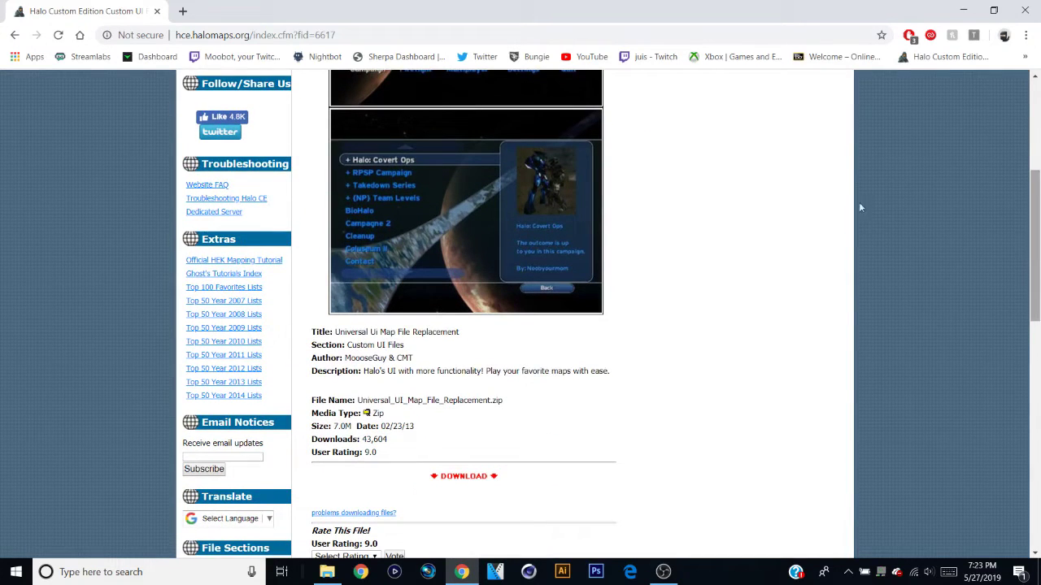
{"action": "left_click", "coordinate": [461, 478]}
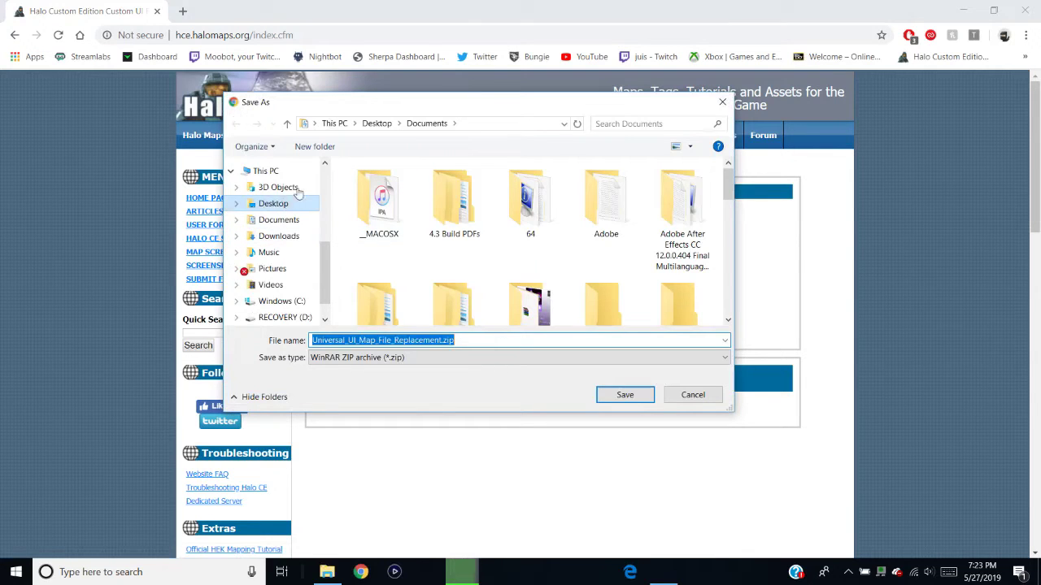
{"action": "left_click", "coordinate": [673, 225]}
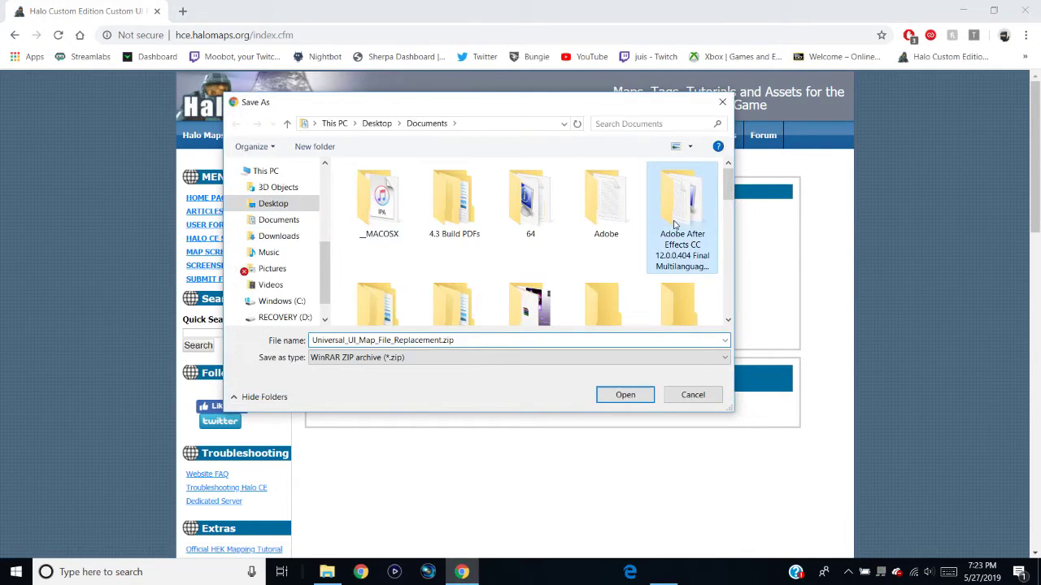
{"action": "double_click", "coordinate": [673, 225]}
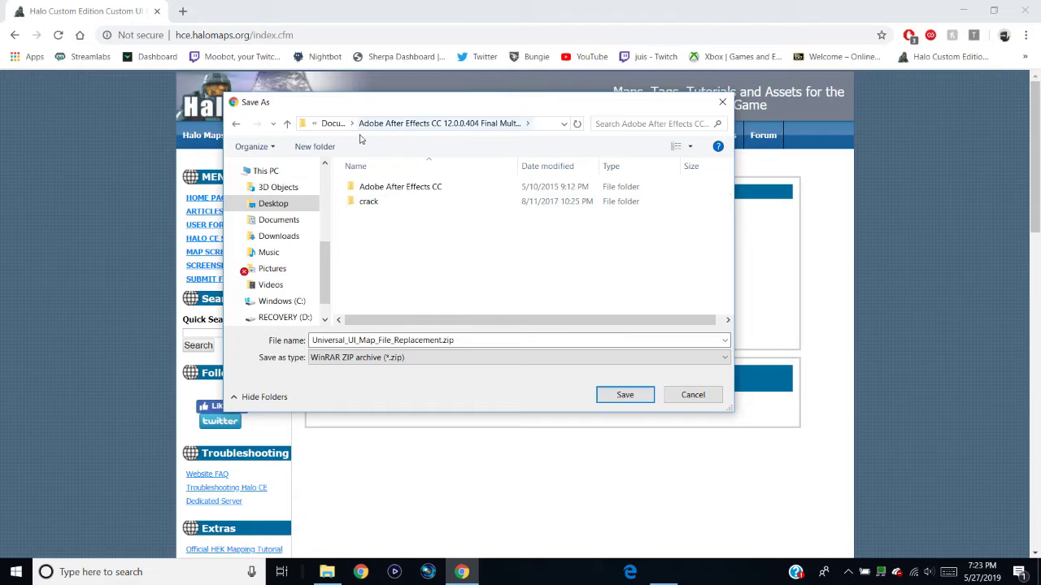
{"action": "left_click", "coordinate": [326, 126]}
{"action": "left_click", "coordinate": [457, 216]}
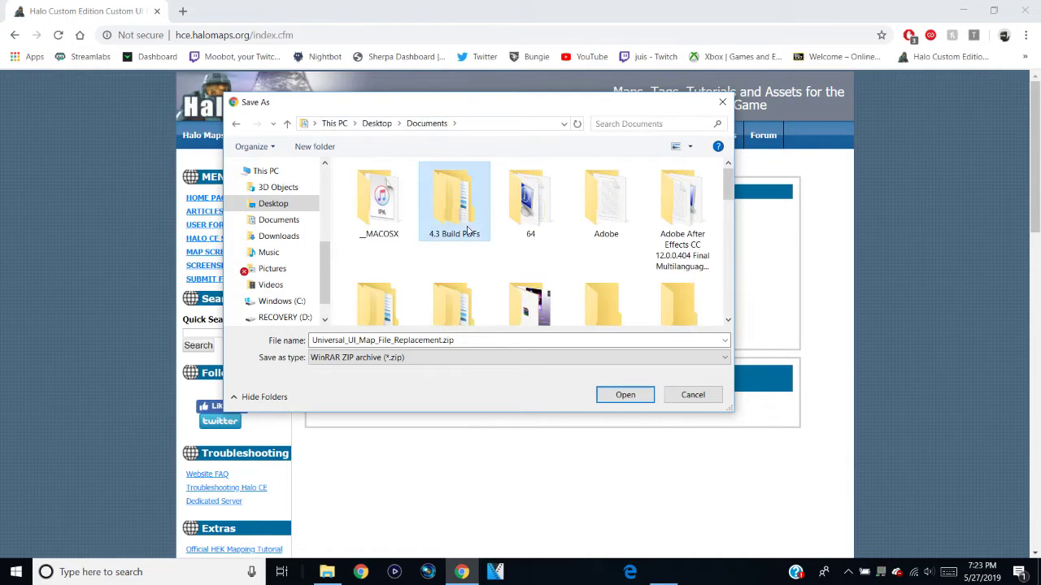
{"action": "scroll", "coordinate": [469, 232], "scroll_direction": "down", "scroll_amount": 2}
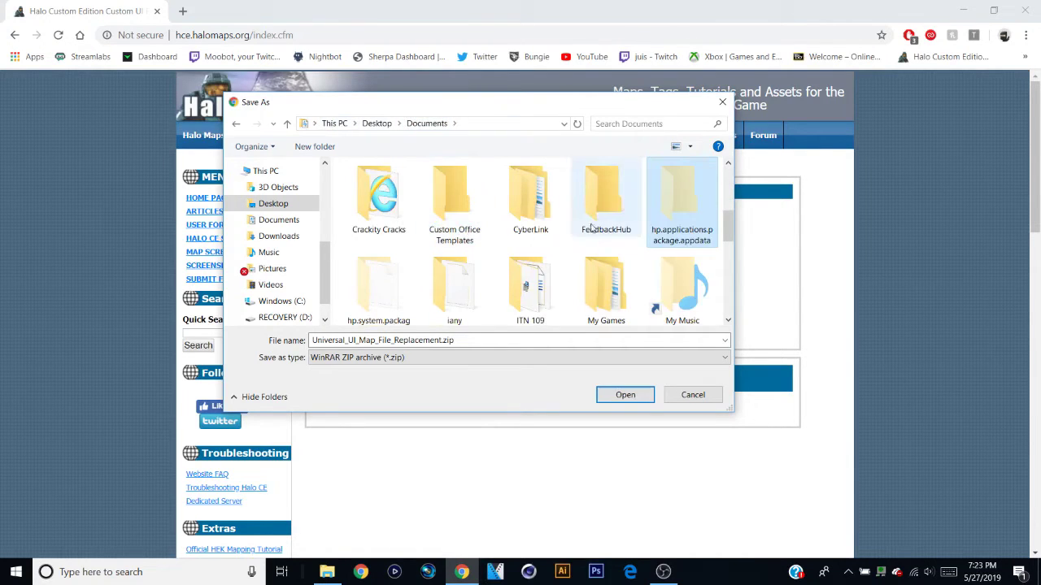
Save Universal_UI_Map_File_Replacement.zip in the "halo ce custom map zip files" folder on the Desktop
{"action": "left_click", "coordinate": [275, 204]}
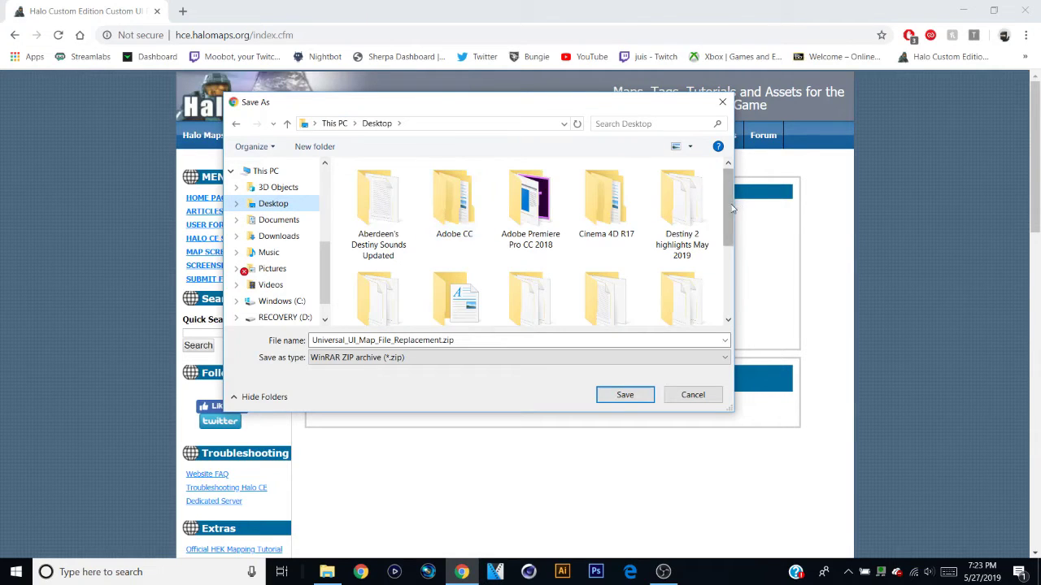
{"action": "left_click_drag", "start_coordinate": [728, 210], "coordinate": [734, 246]}
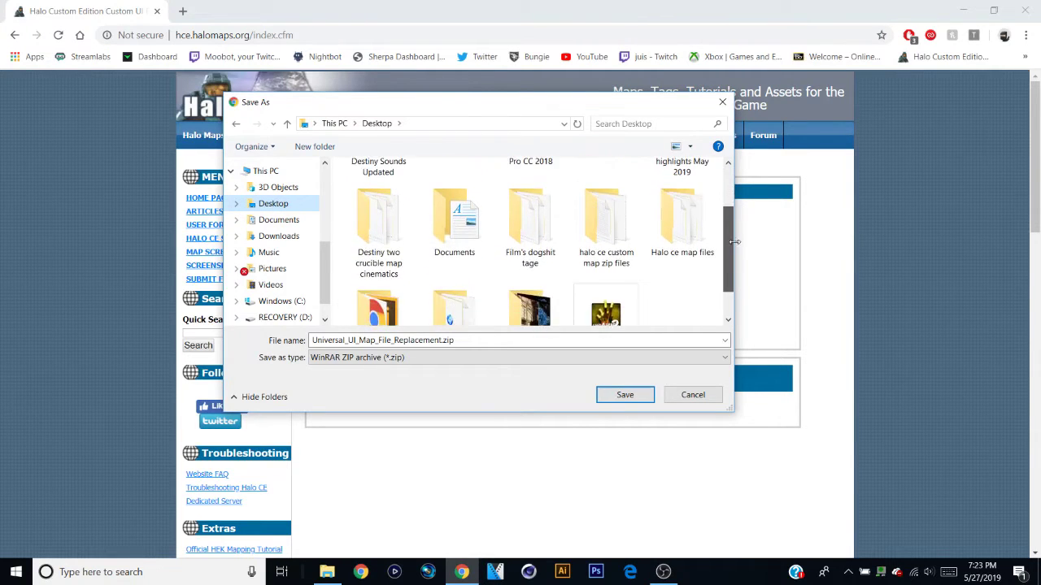
{"action": "left_click", "coordinate": [633, 241]}
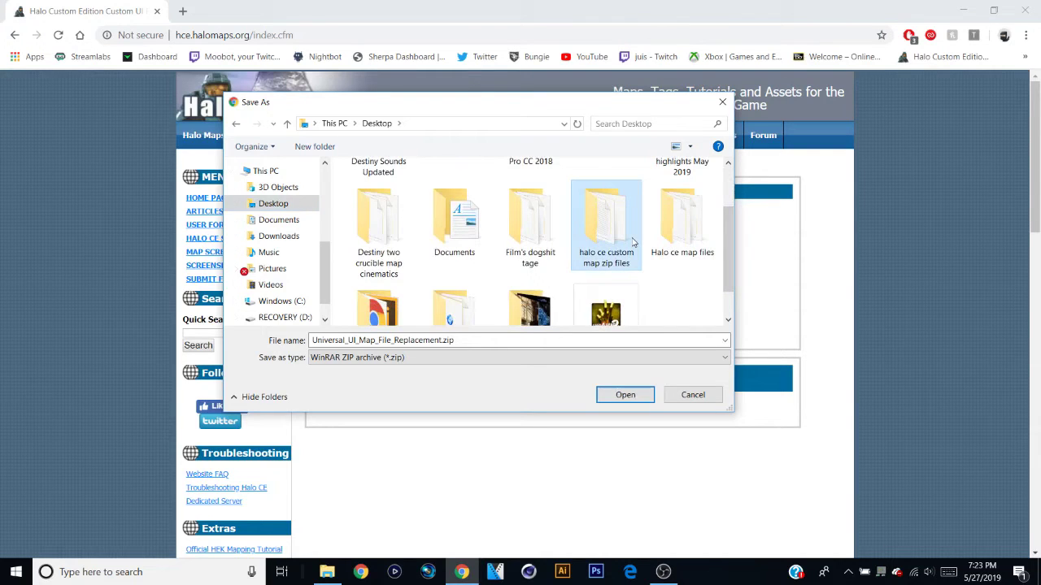
{"action": "left_click", "coordinate": [638, 398]}
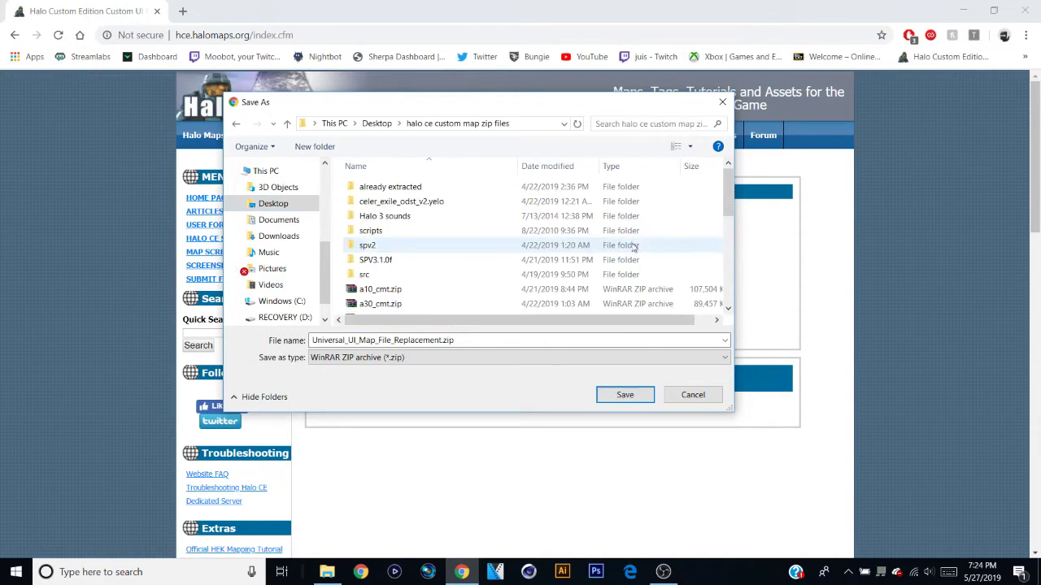
{"action": "left_click", "coordinate": [640, 401]}
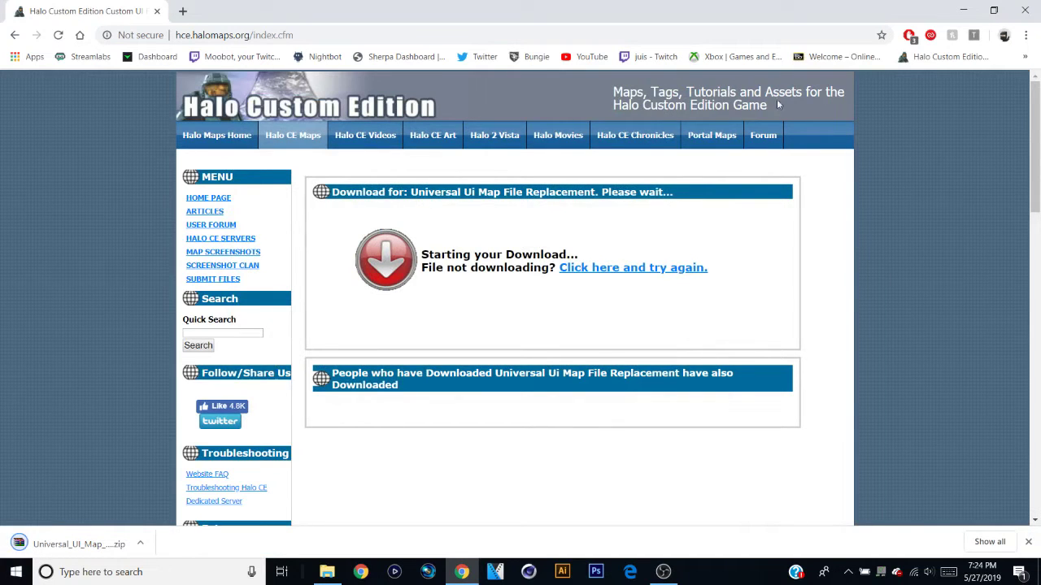
Open the desktop folder "halo ce custom map zip files" beside the maps folder window and find the downloaded archive
{"action": "left_click", "coordinate": [962, 10]}
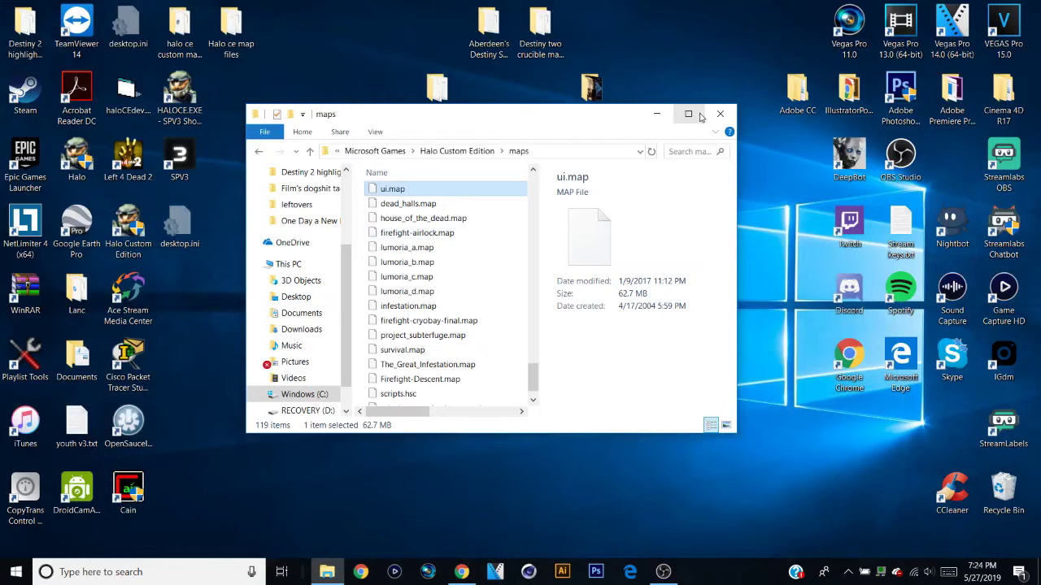
{"action": "left_click_drag", "start_coordinate": [569, 123], "coordinate": [882, 143]}
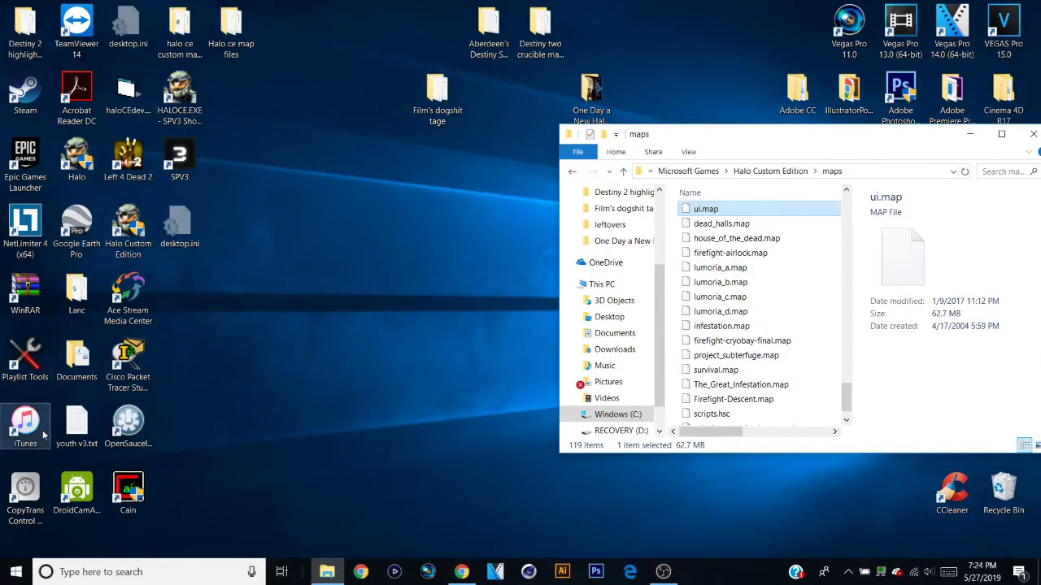
{"action": "double_click", "coordinate": [197, 34]}
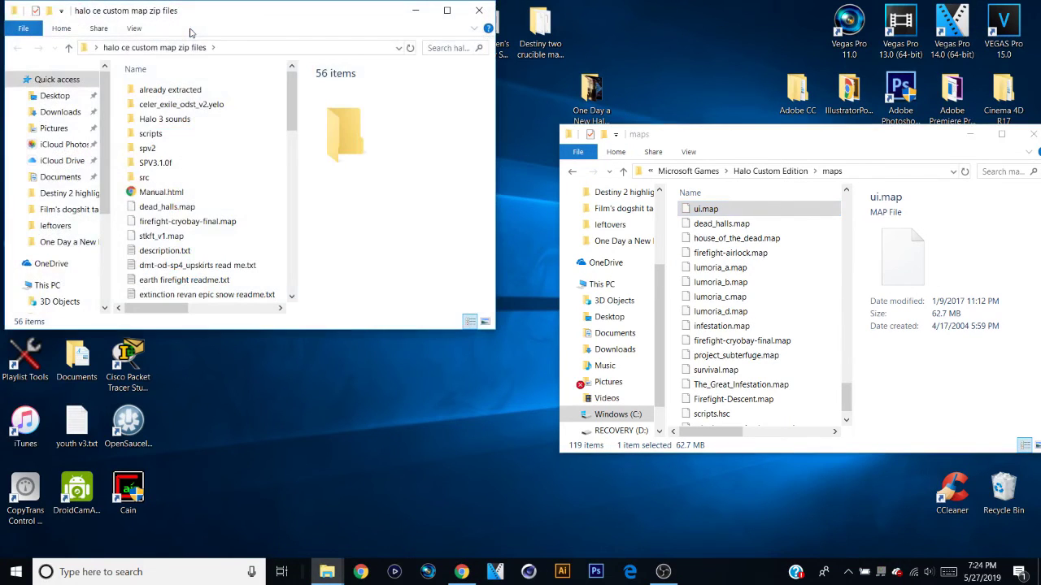
{"action": "left_click_drag", "start_coordinate": [290, 105], "coordinate": [290, 263]}
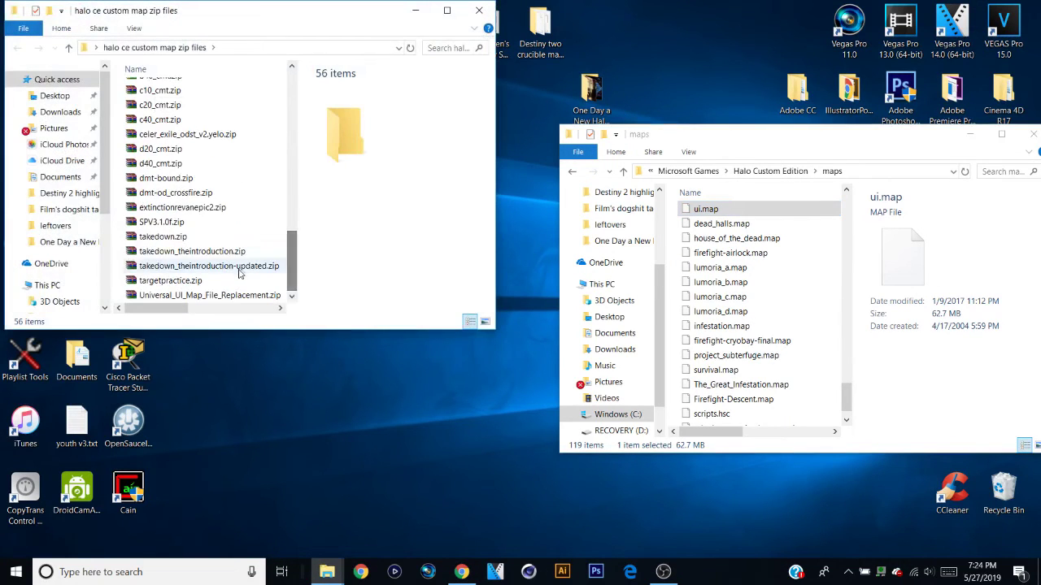
{"action": "left_click_drag", "start_coordinate": [174, 192], "coordinate": [186, 214]}
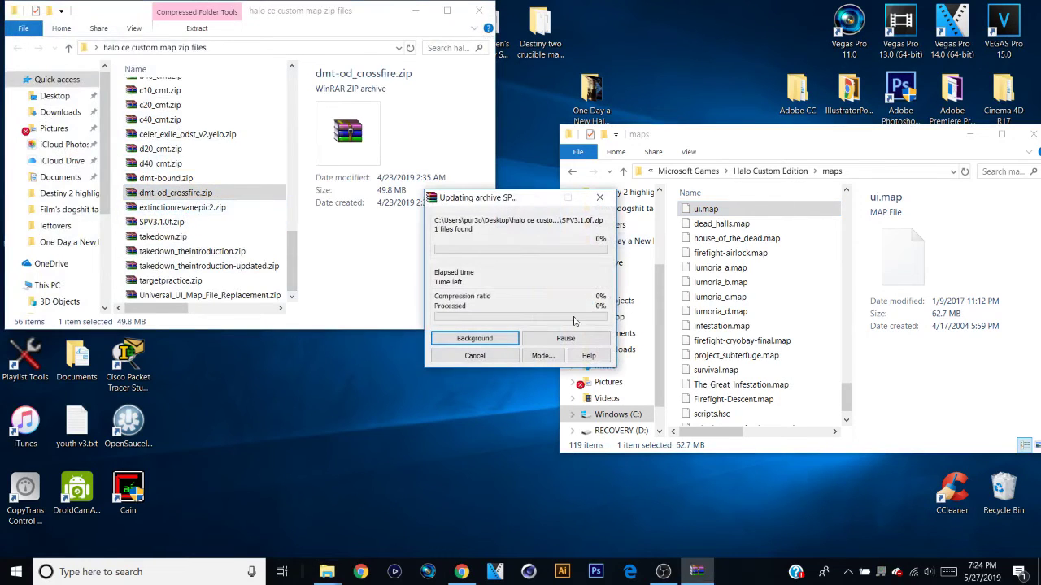
{"action": "left_click", "coordinate": [491, 359]}
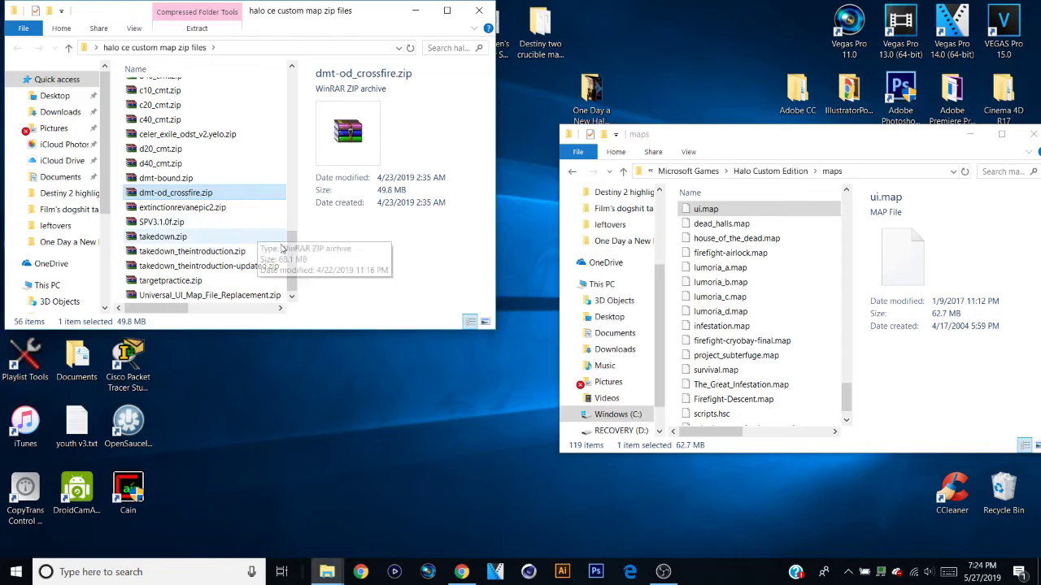
{"action": "mouse_move", "coordinate": [295, 268]}
{"action": "left_mouse_down"}
{"action": "mouse_move", "coordinate": [295, 251]}
{"action": "mouse_move", "coordinate": [295, 268]}
{"action": "left_mouse_up"}
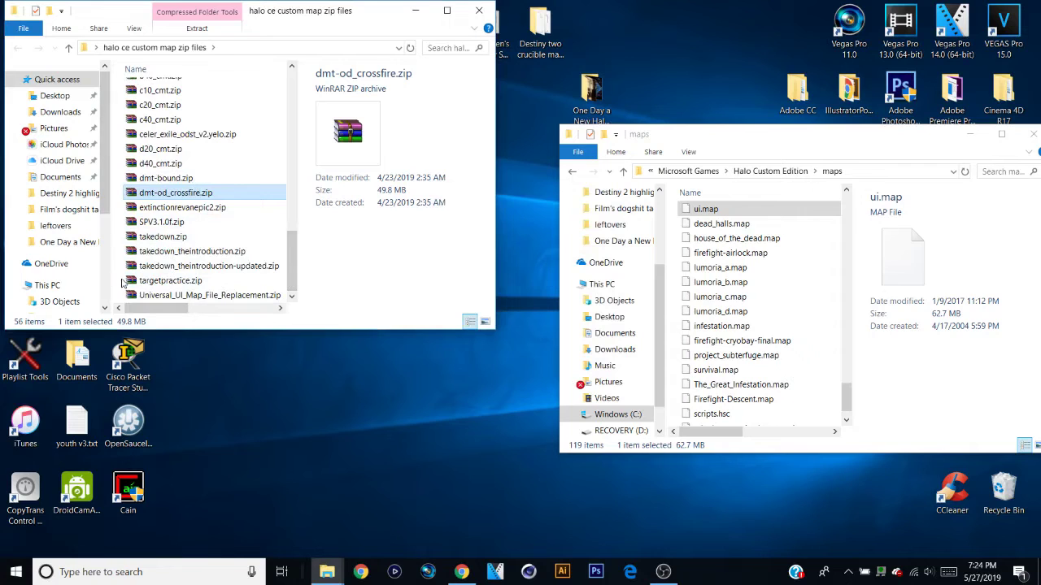
{"action": "left_click_drag", "start_coordinate": [122, 281], "coordinate": [176, 348]}
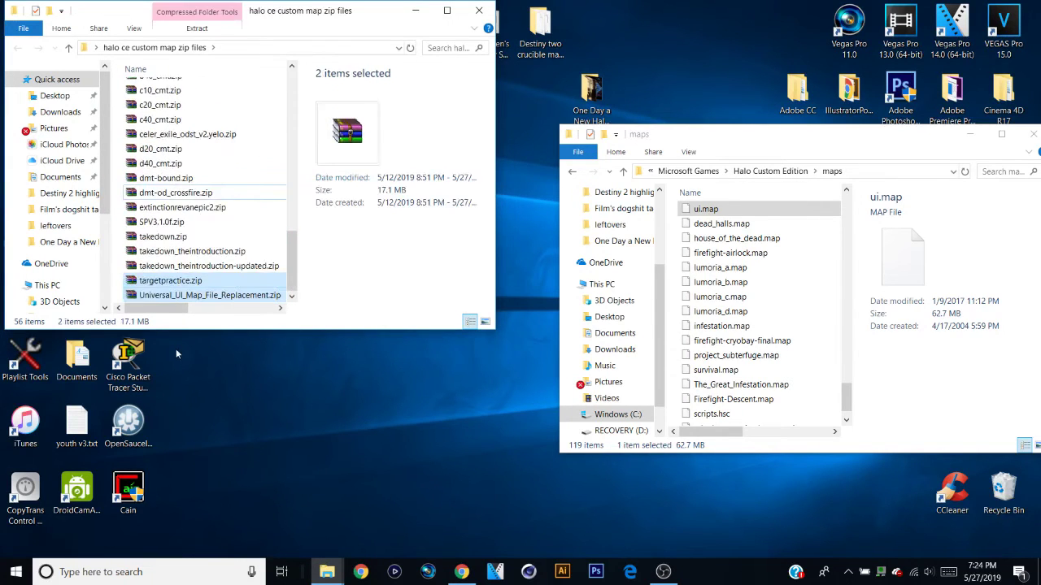
{"action": "left_click", "coordinate": [121, 193]}
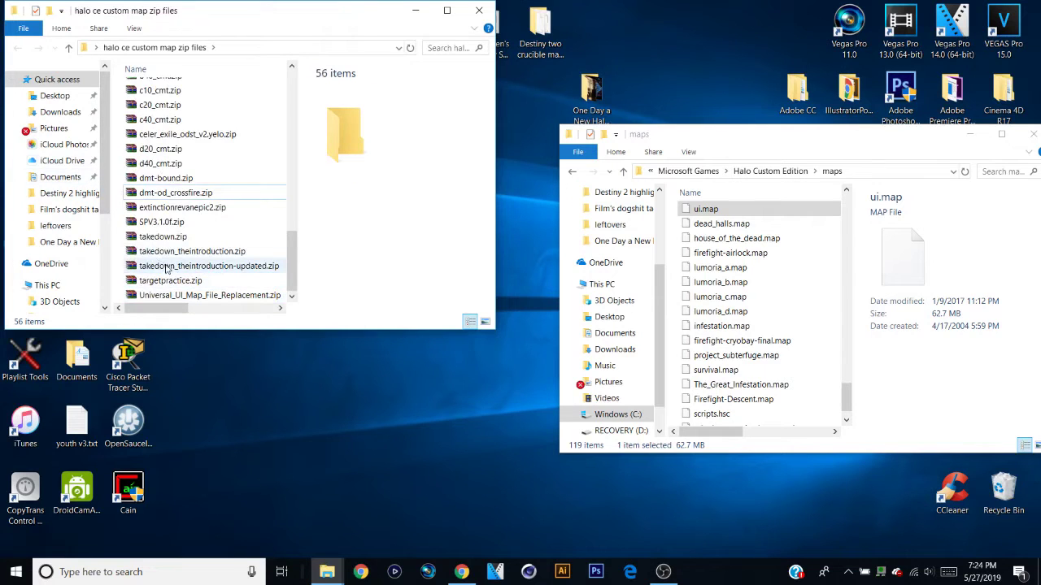
Try to extract Universal_UI_Map_File_Replacement.zip directly into the "halo ce custom map zip files" folder, cancelling at the file replacement
{"action": "left_click", "coordinate": [176, 296]}
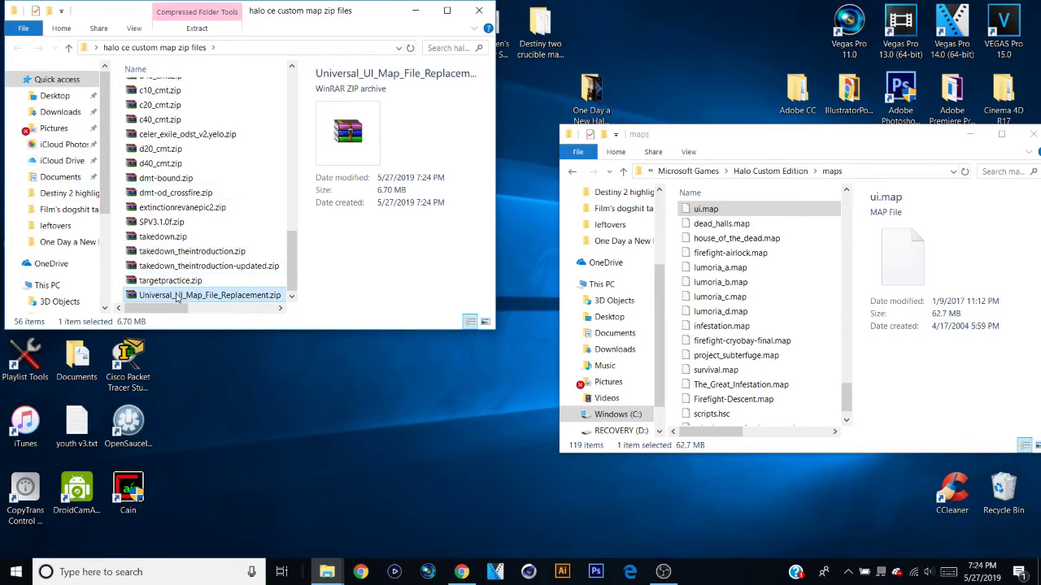
{"action": "right_click", "coordinate": [177, 298]}
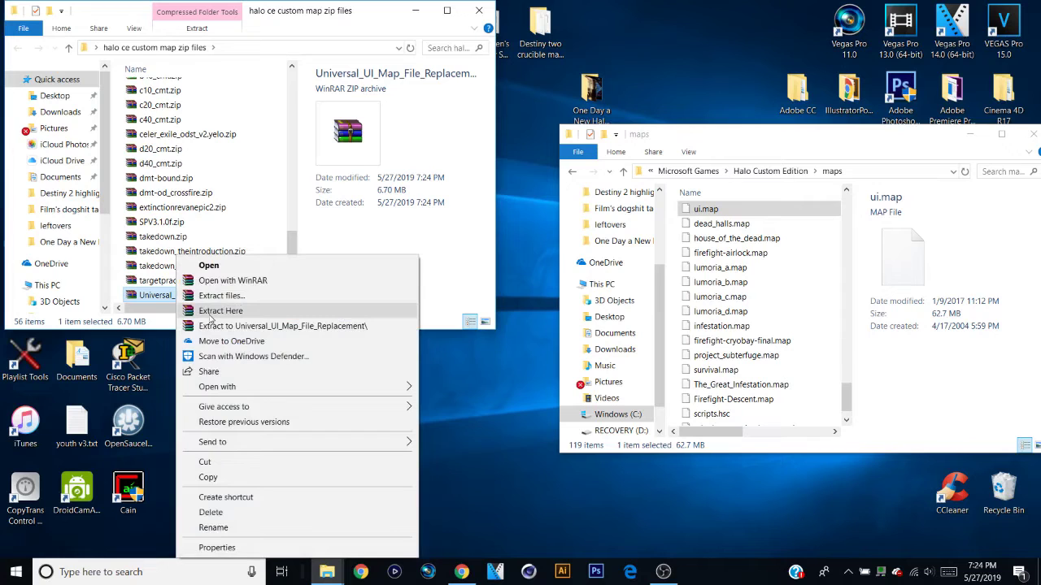
{"action": "left_click", "coordinate": [210, 311]}
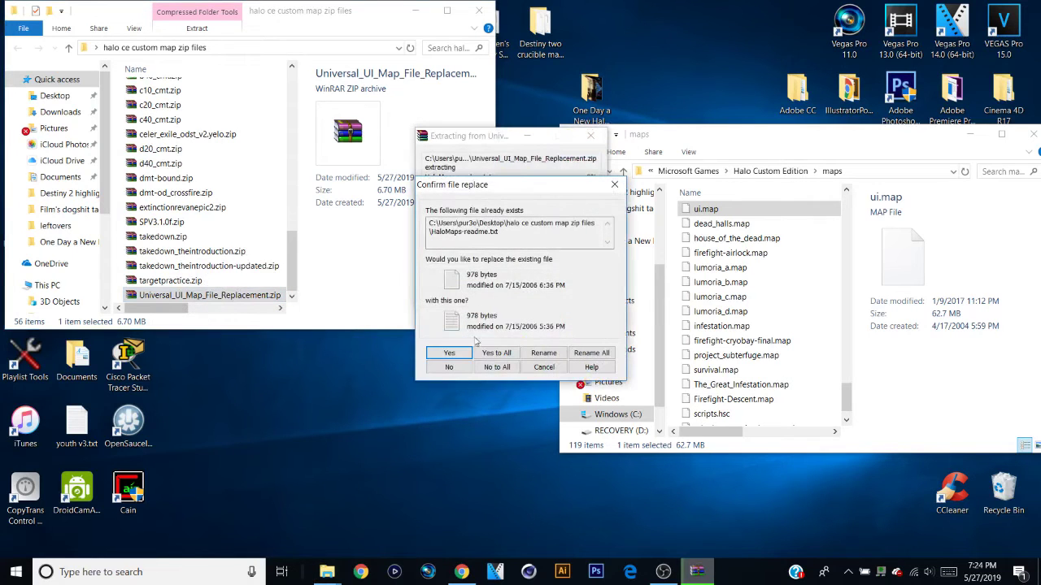
{"action": "left_click", "coordinate": [543, 367]}
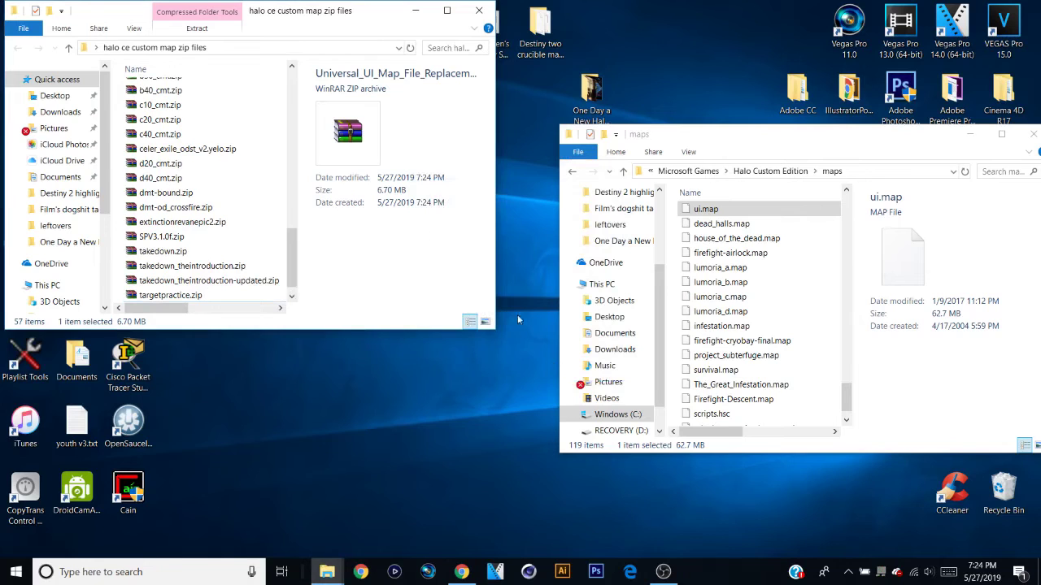
Find and open the extracted Universal_UI_Map_File_Replacement folder inside "halo ce custom map zip files"
{"action": "left_click_drag", "start_coordinate": [296, 274], "coordinate": [296, 137]}
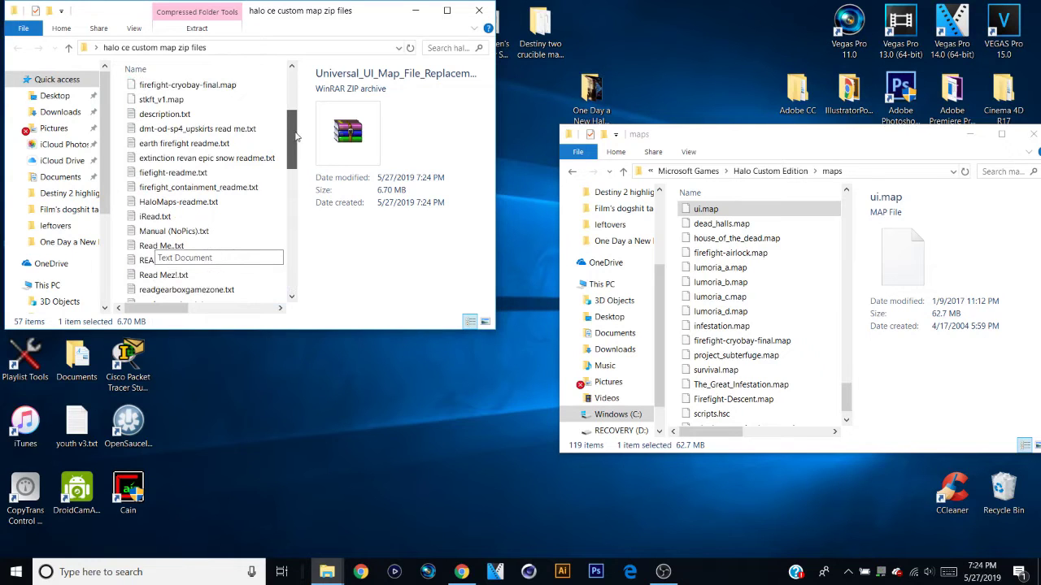
{"action": "left_click_drag", "start_coordinate": [296, 136], "coordinate": [294, 106]}
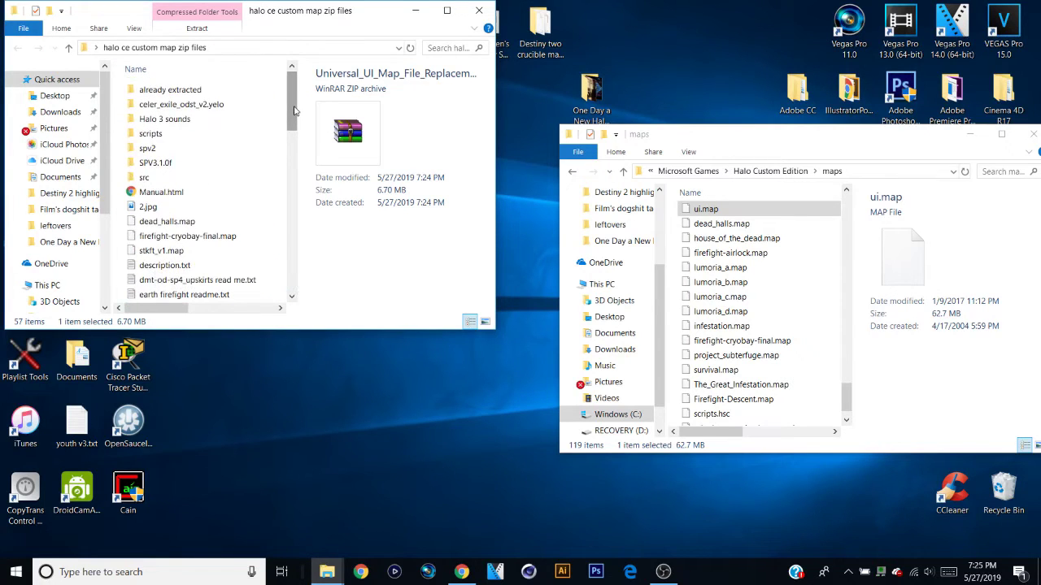
{"action": "scroll", "coordinate": [228, 163], "scroll_direction": "down", "scroll_amount": 2}
{"action": "double_click", "coordinate": [242, 190]}
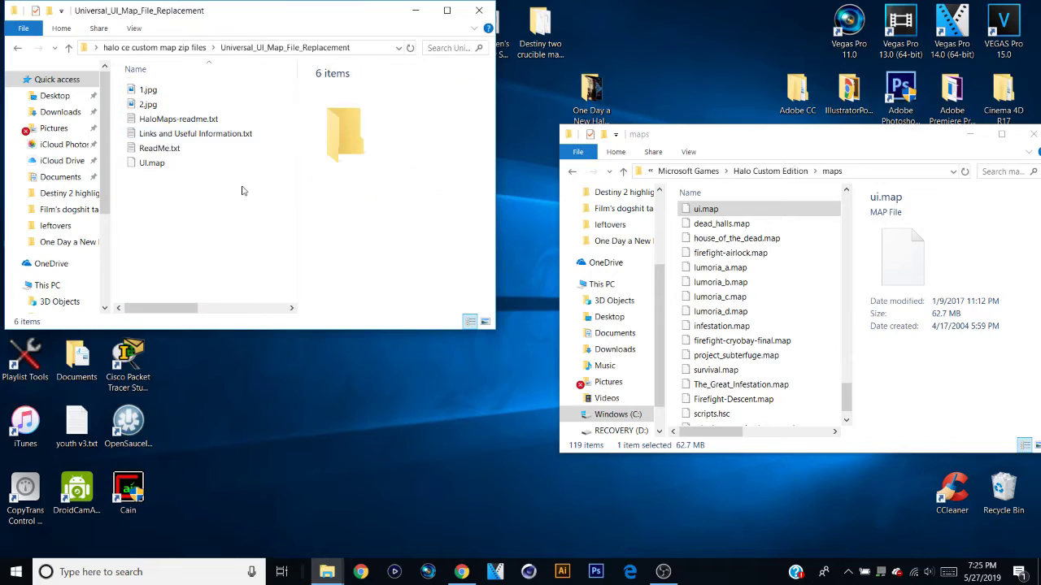
{"action": "left_click", "coordinate": [163, 48]}
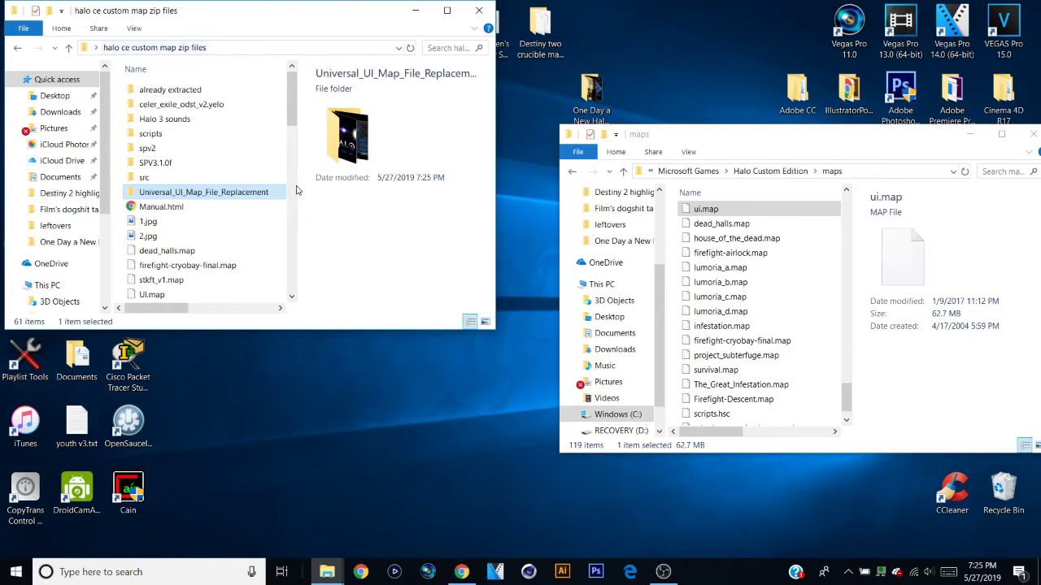
{"action": "double_click", "coordinate": [249, 194]}
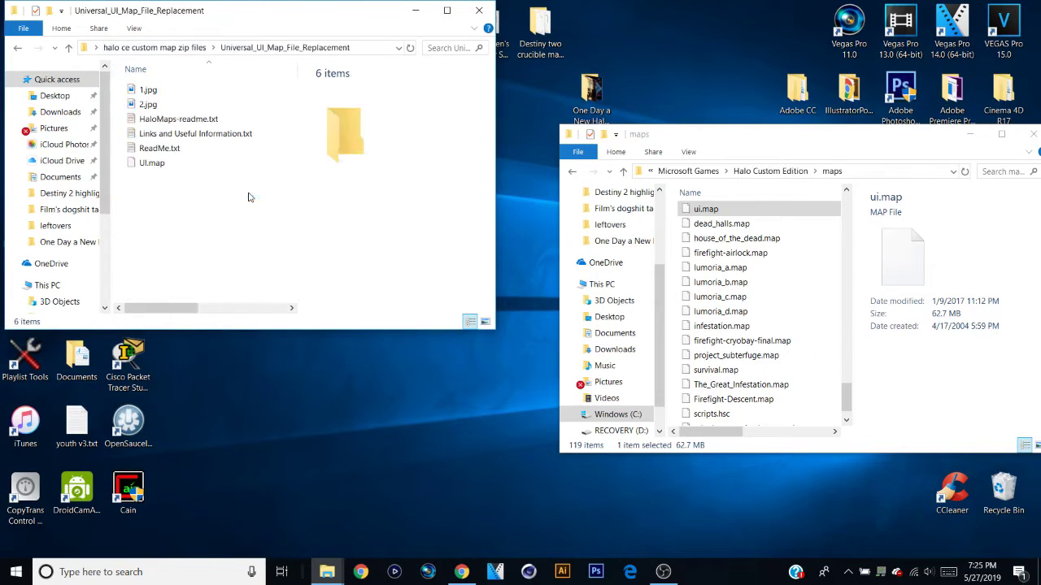
Move UI.map into the Halo Custom Edition maps folder, replacing the existing ui.map, and close the source folder window
{"action": "left_click", "coordinate": [176, 166]}
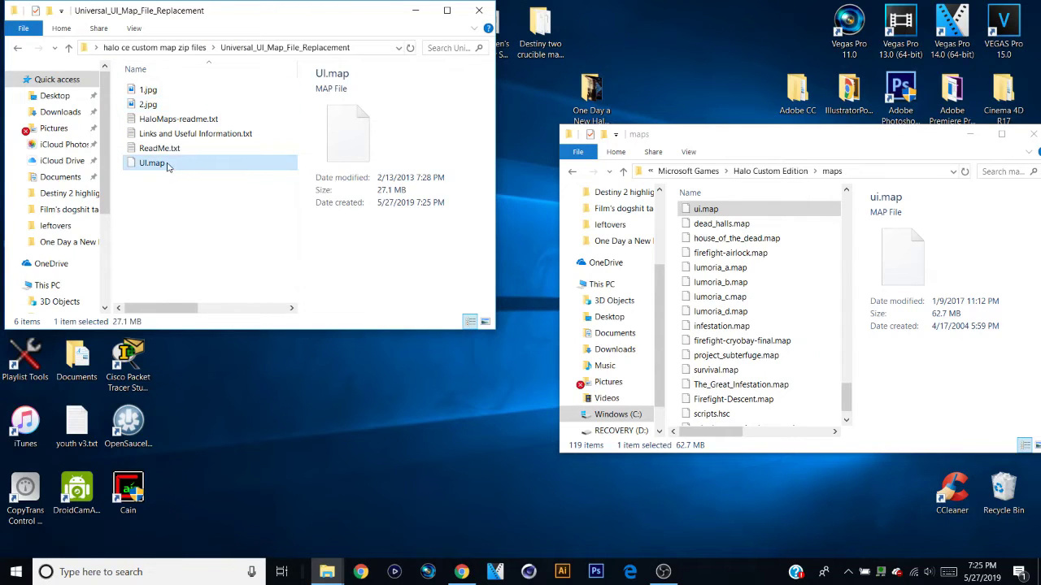
{"action": "left_click_drag", "start_coordinate": [168, 166], "coordinate": [729, 271]}
{"action": "left_click", "coordinate": [485, 214]}
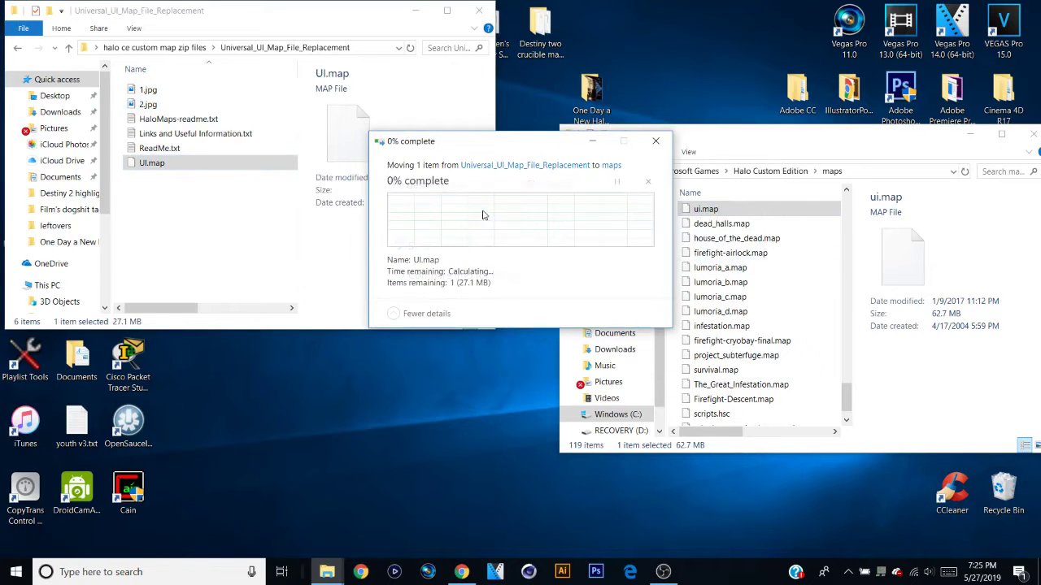
{"action": "left_click", "coordinate": [486, 226]}
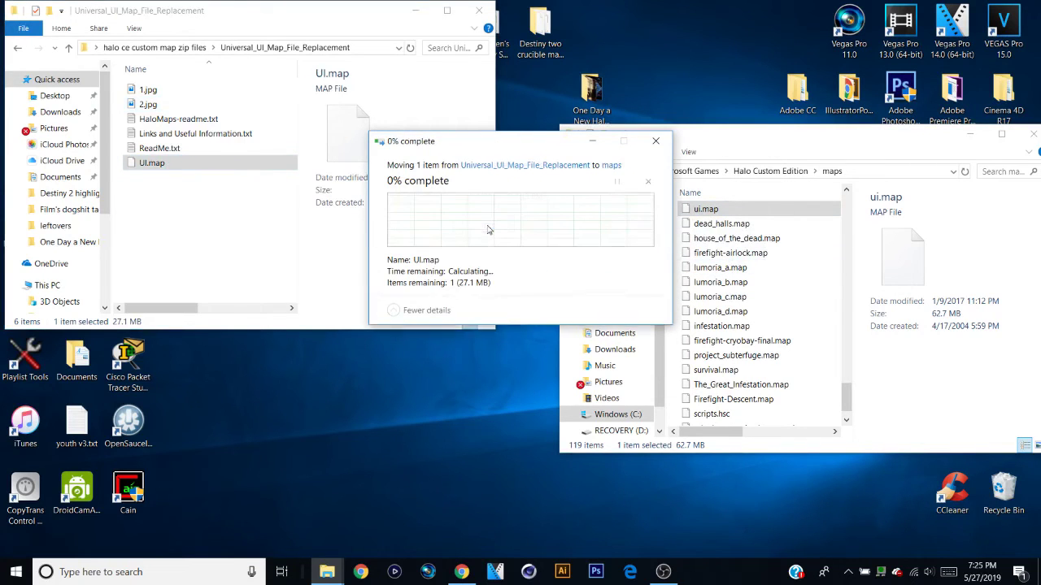
{"action": "left_click", "coordinate": [474, 7]}
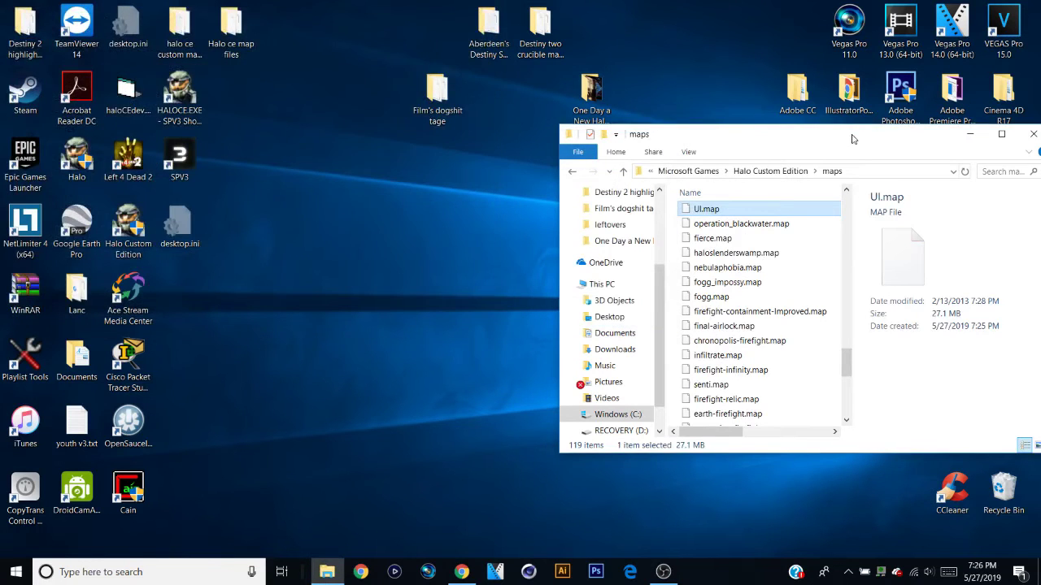
{"action": "left_click_drag", "start_coordinate": [852, 139], "coordinate": [569, 88]}
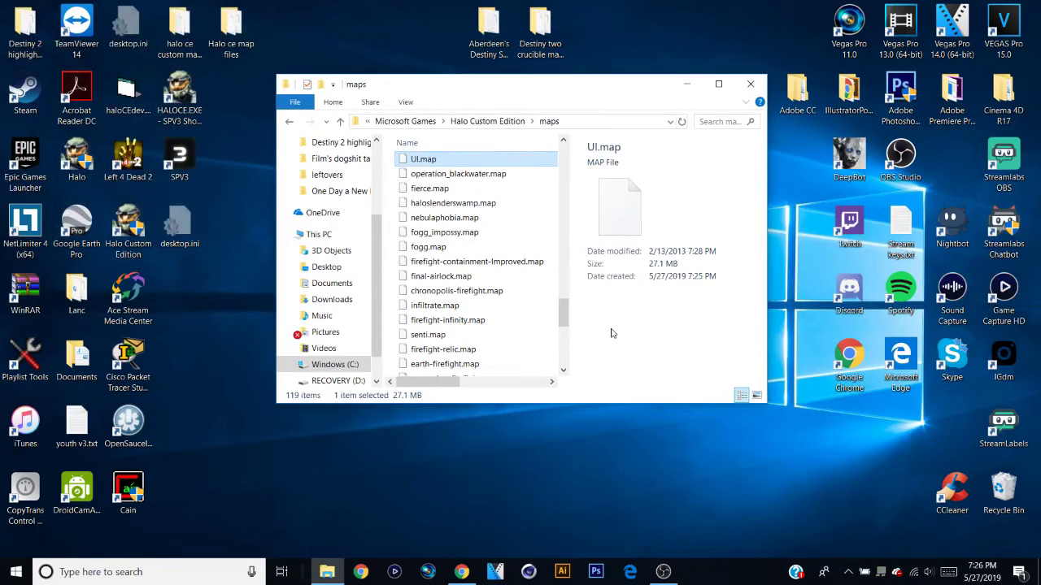
In the browser, examine the CMT Single Player Maps list and the download page for CMT Single Player v2 D20 Pb
{"action": "left_click", "coordinate": [461, 573]}
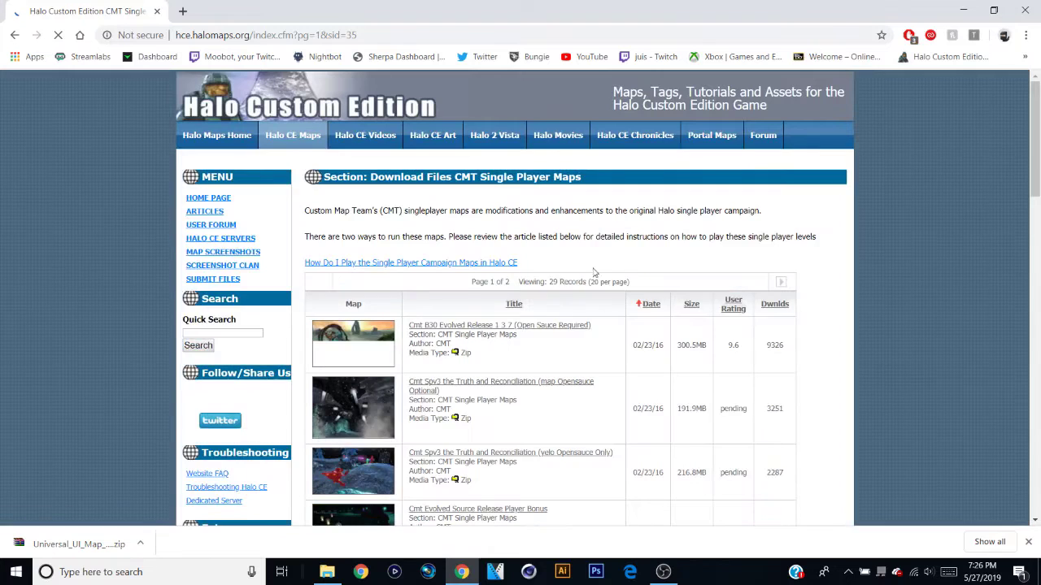
{"action": "left_click_drag", "start_coordinate": [1035, 181], "coordinate": [1037, 322]}
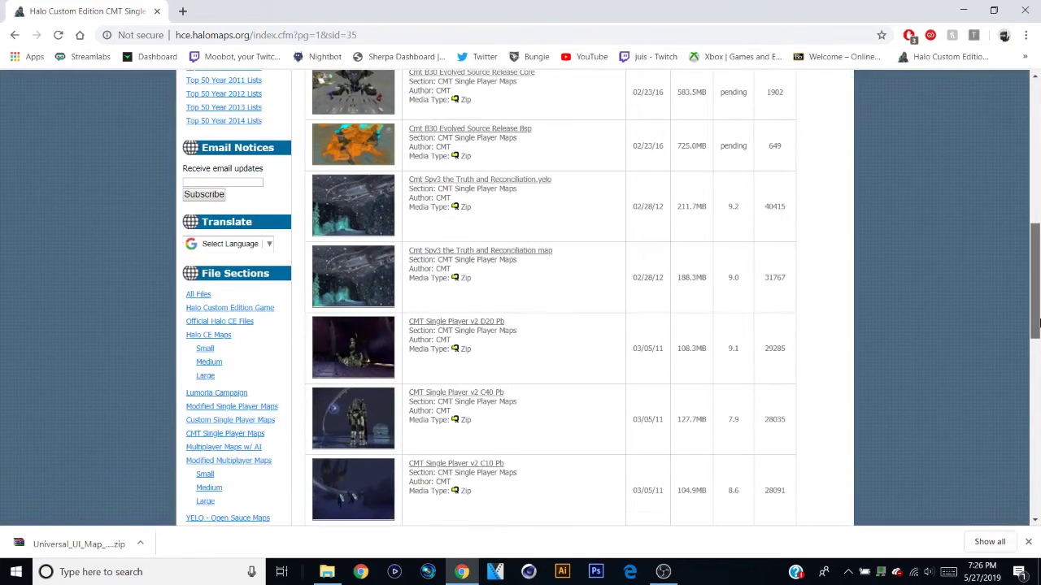
{"action": "left_click", "coordinate": [460, 322]}
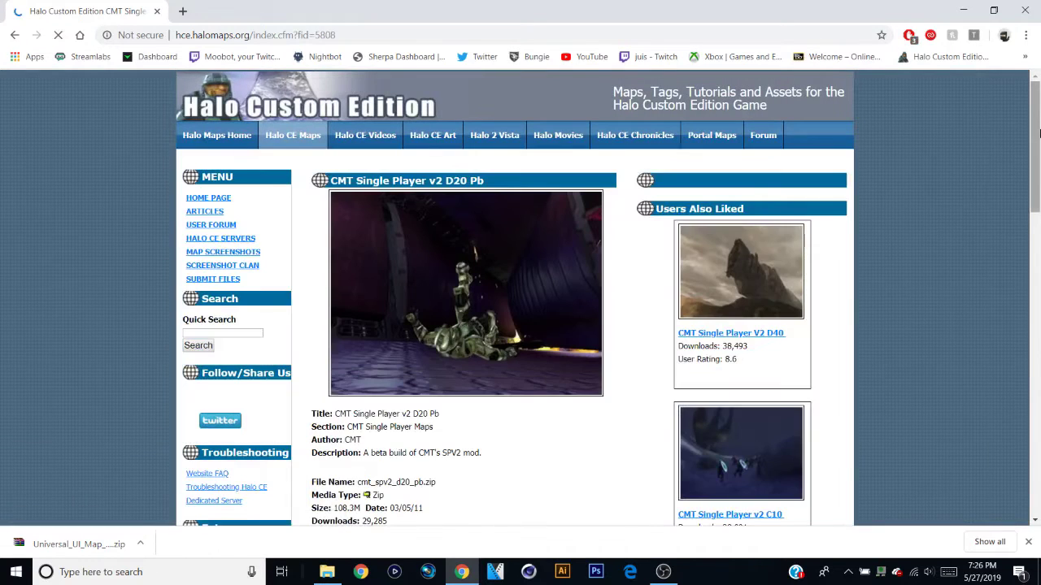
{"action": "left_click_drag", "start_coordinate": [1035, 151], "coordinate": [1034, 230]}
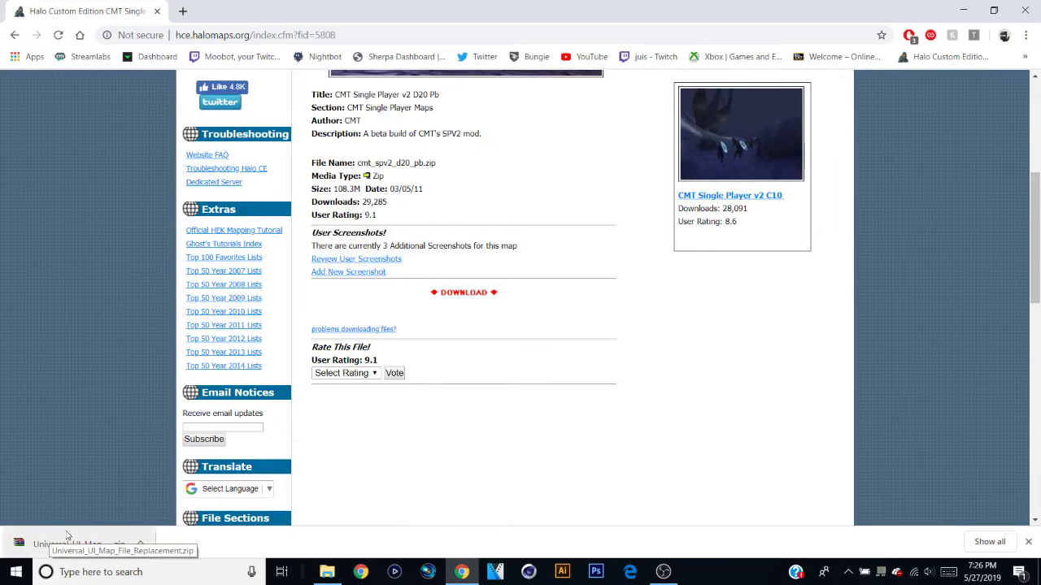
Minimize the browser, close the maps folder window and launch Halo Custom Edition from the desktop
{"action": "left_click", "coordinate": [963, 11]}
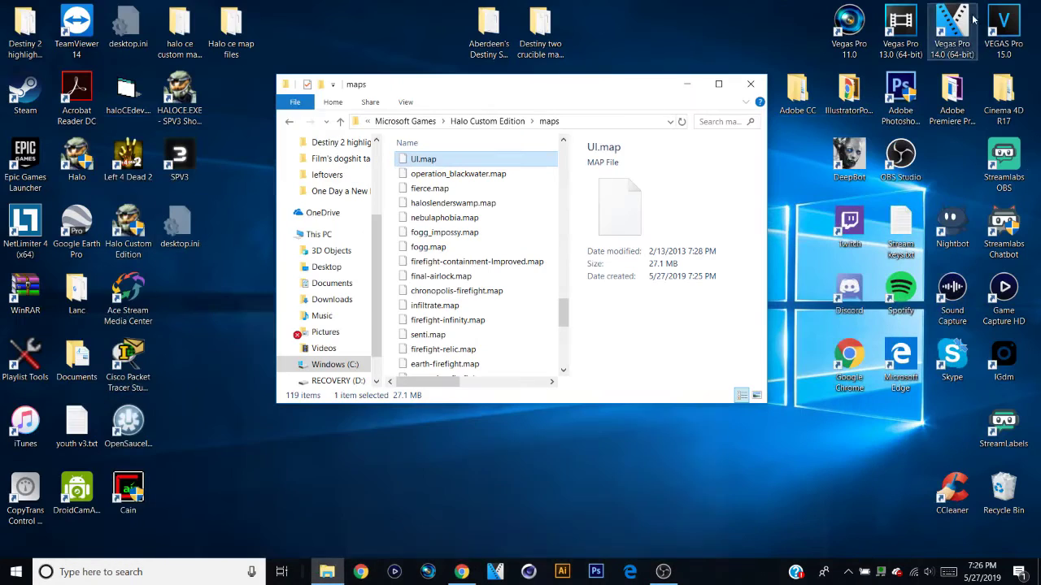
{"action": "left_click", "coordinate": [751, 84]}
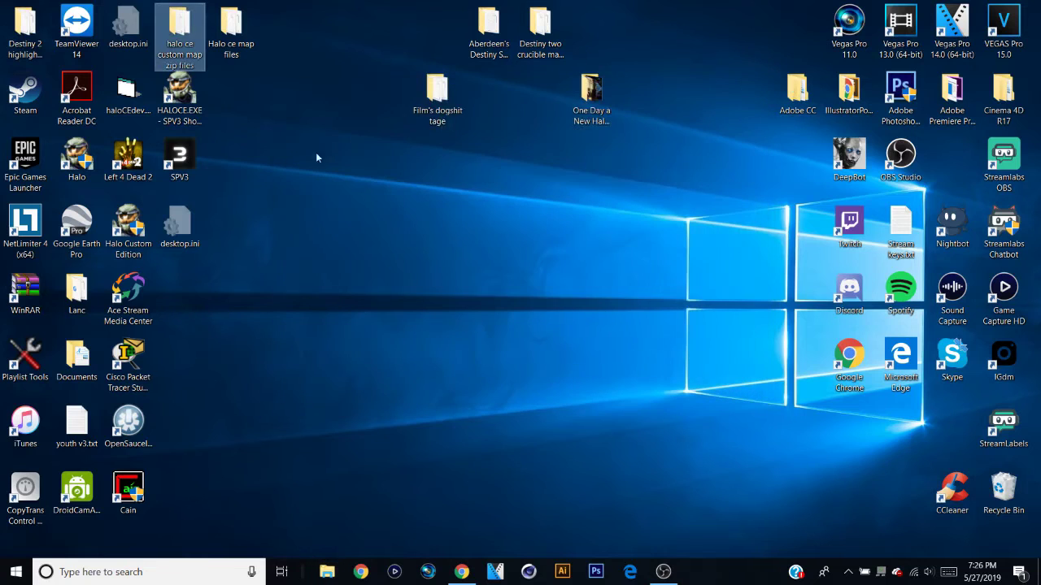
{"action": "double_click", "coordinate": [140, 233]}
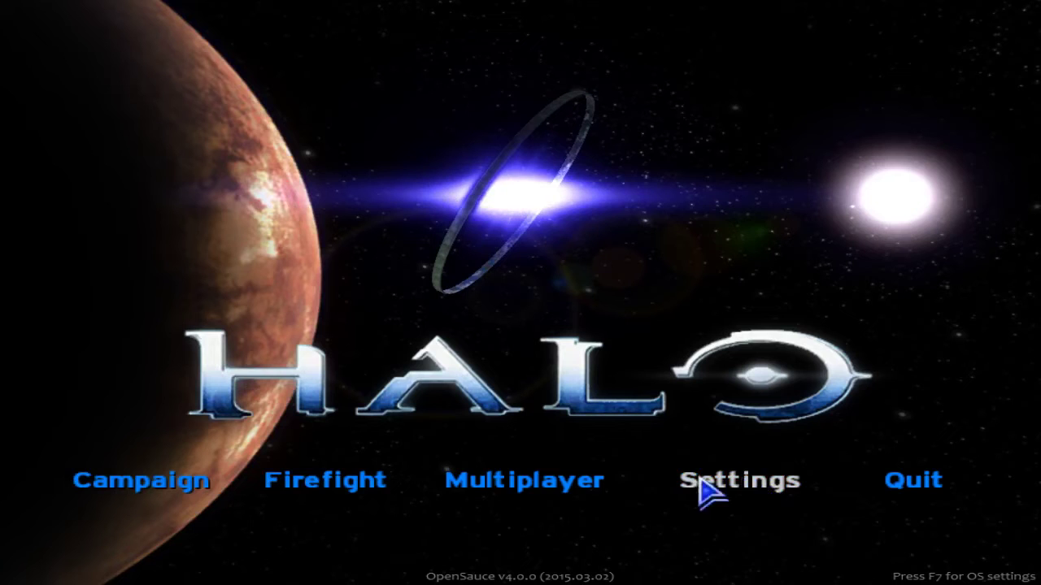
View the Classic Campaign options under the game's campaign menu and return to the campaign list
{"action": "left_click", "coordinate": [90, 488]}
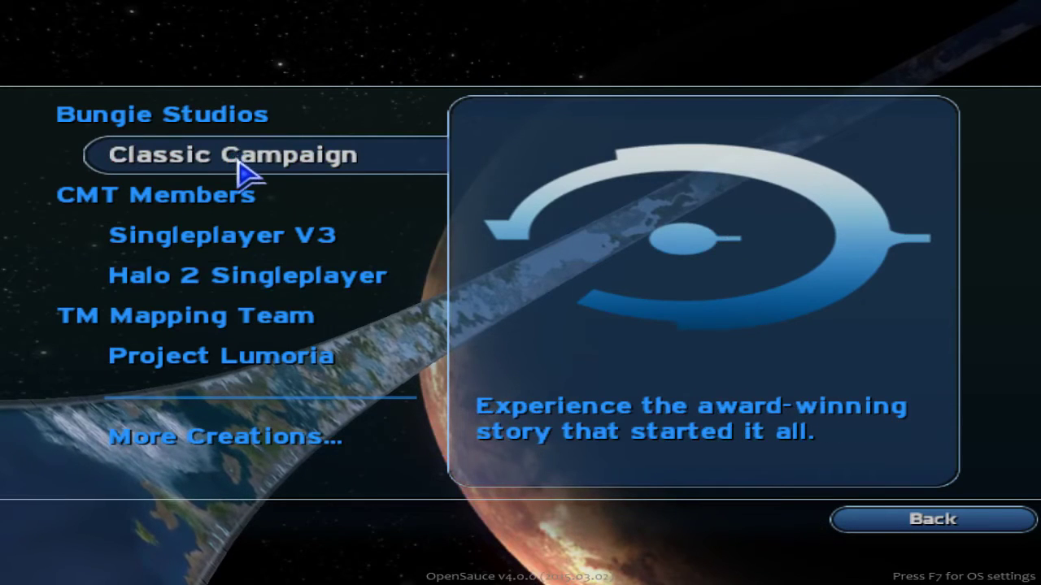
{"action": "left_click", "coordinate": [233, 163]}
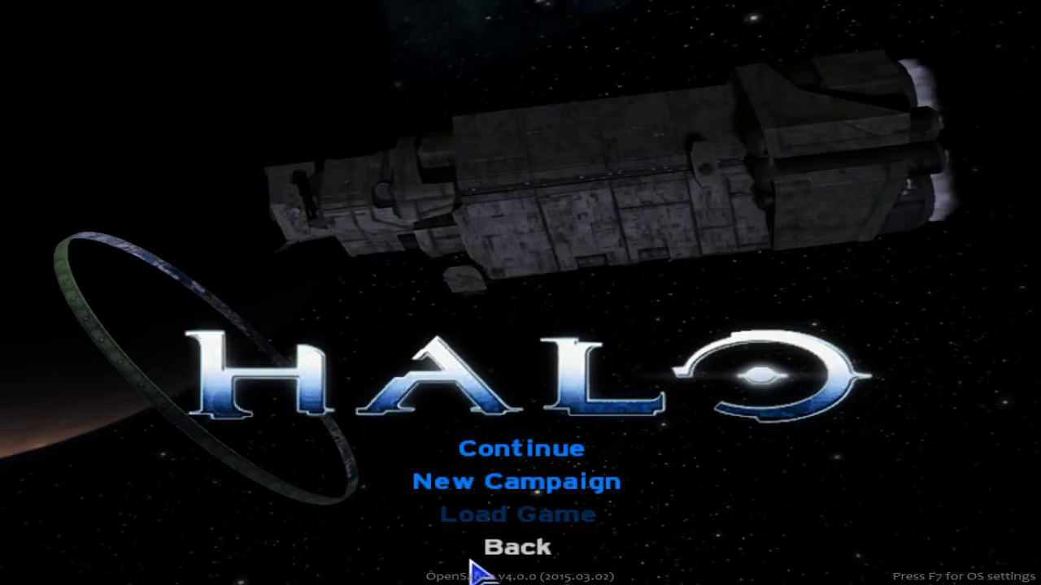
{"action": "left_click", "coordinate": [505, 556]}
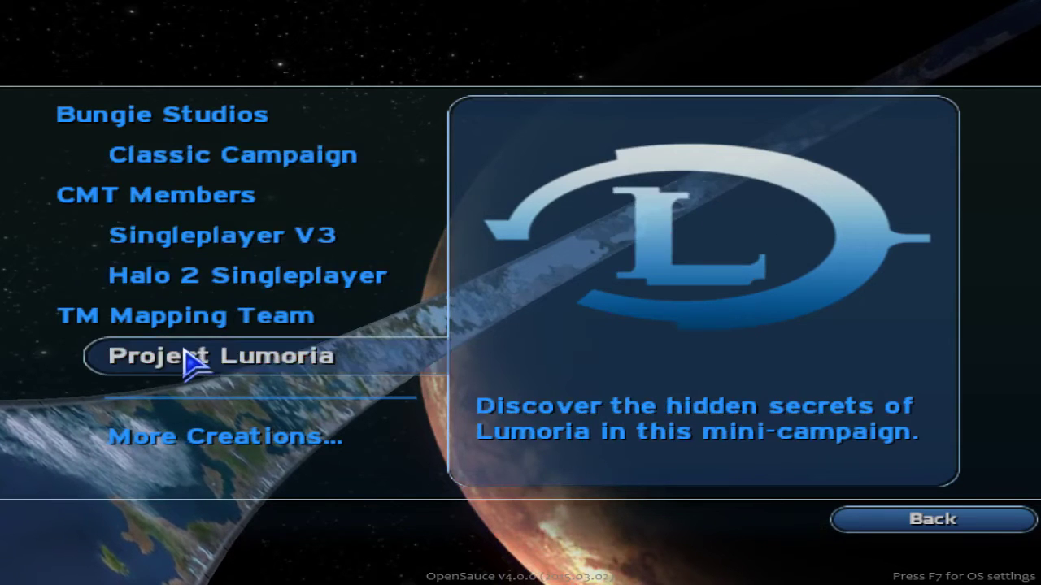
Examine the second page of More Creations and the difficulty choices for Infestation, and return to the main menu
{"action": "left_click", "coordinate": [203, 437]}
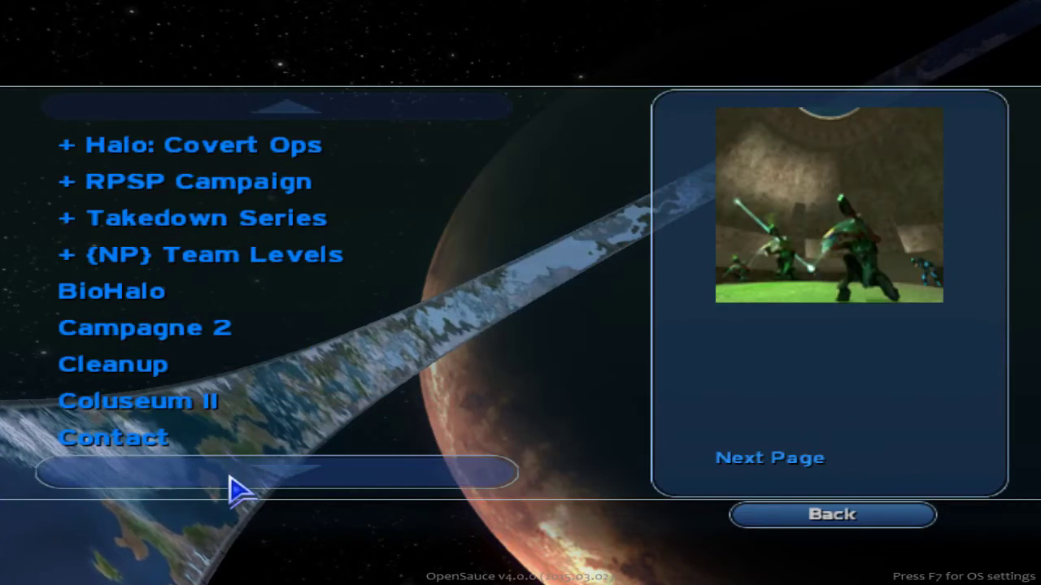
{"action": "left_click", "coordinate": [231, 488]}
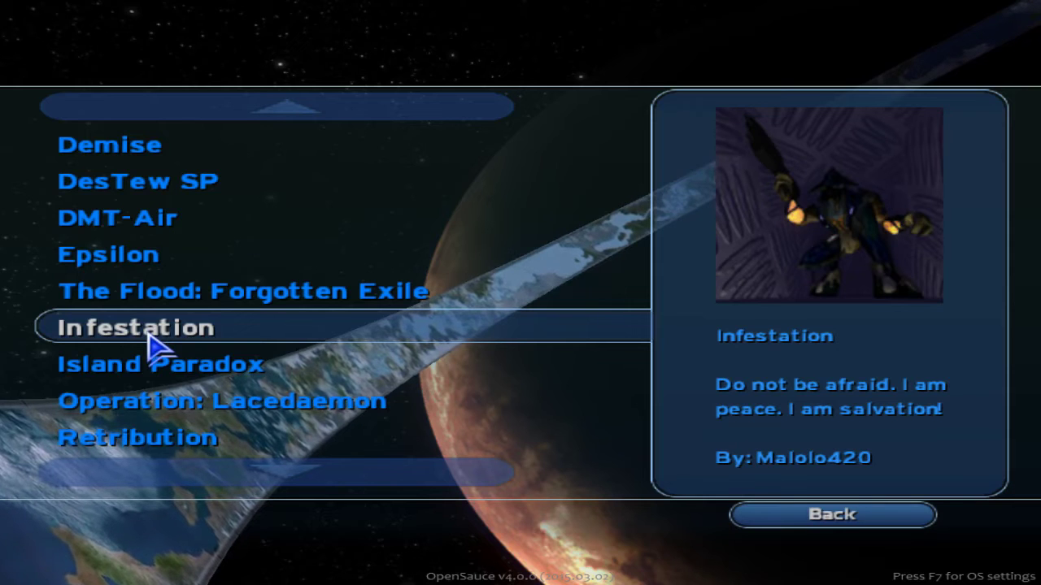
{"action": "left_click", "coordinate": [150, 345]}
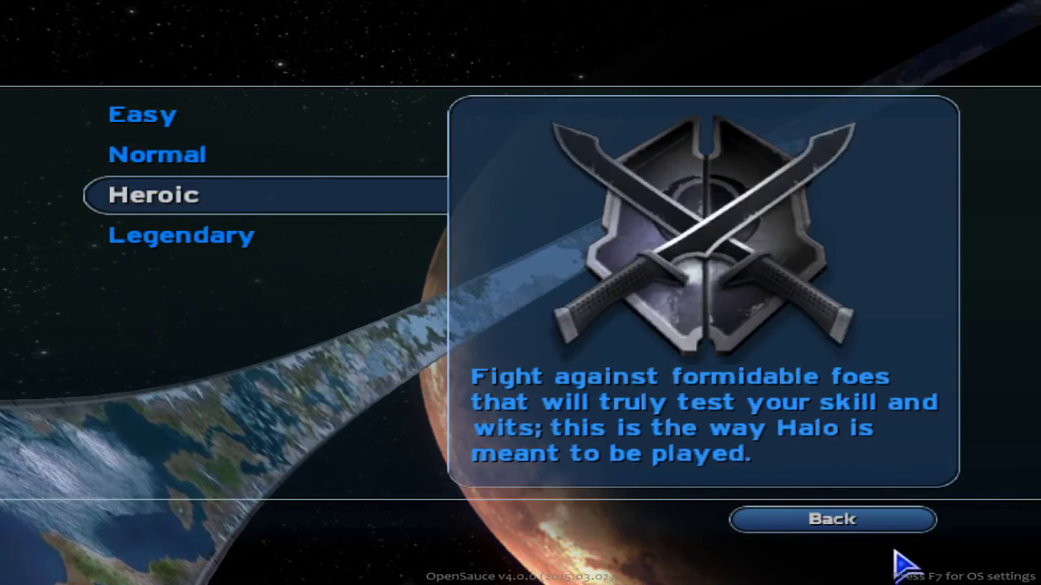
{"action": "left_click", "coordinate": [819, 518]}
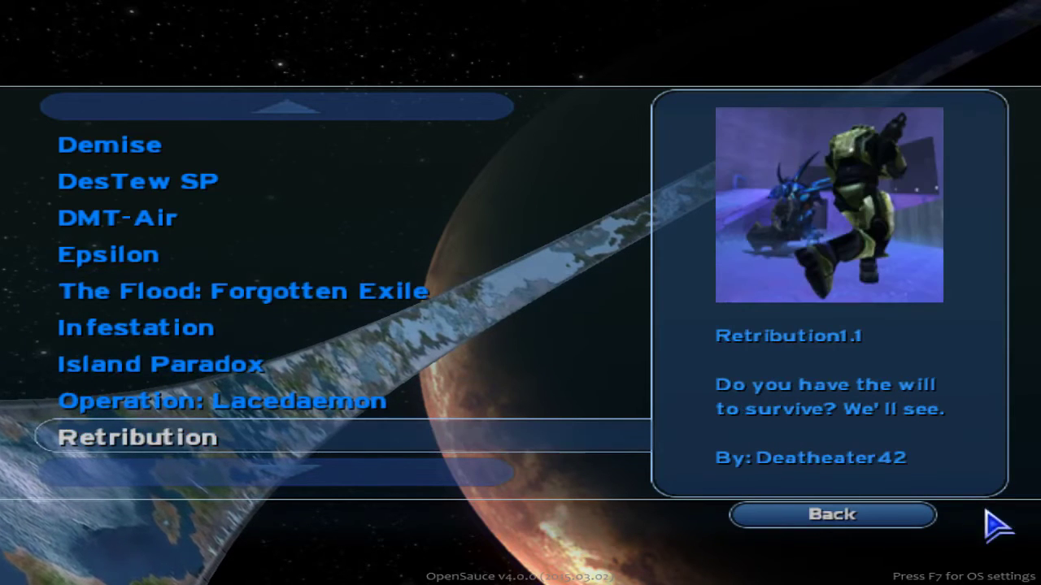
{"action": "left_click", "coordinate": [898, 524]}
{"action": "left_click", "coordinate": [898, 521]}
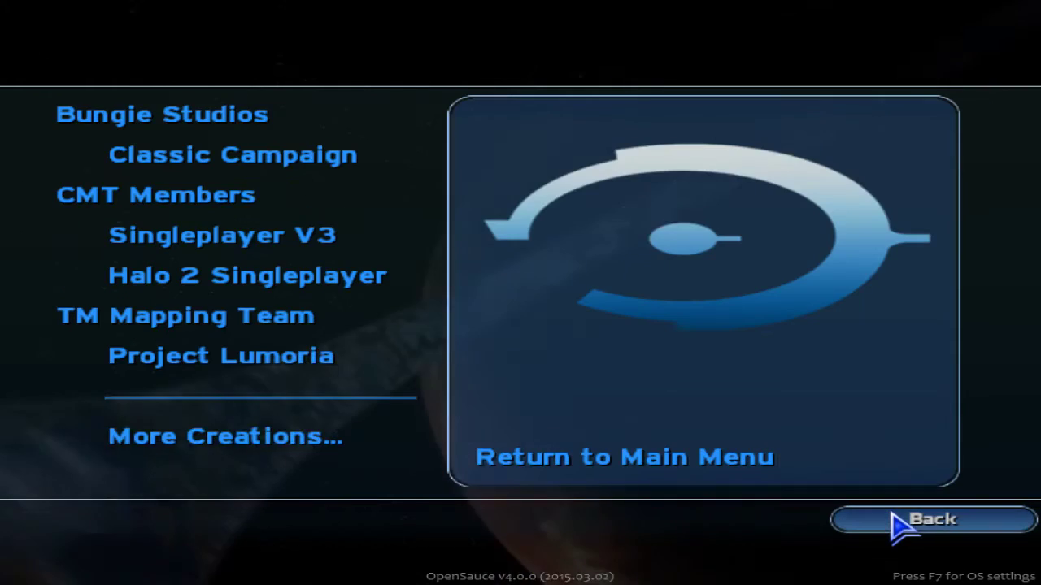
{"action": "left_click", "coordinate": [898, 520]}
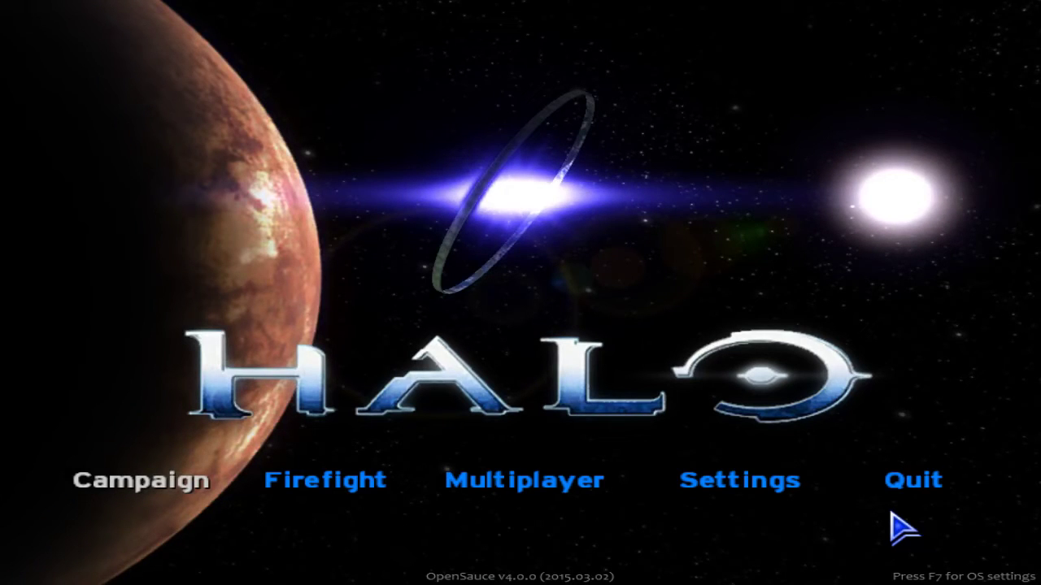
Start a map_name command in the game console and look up ratrace.map in the desktop folder "Halo ce map files"
{"action": "key", "text": "grave"}
{"action": "type", "text": "map_name"}
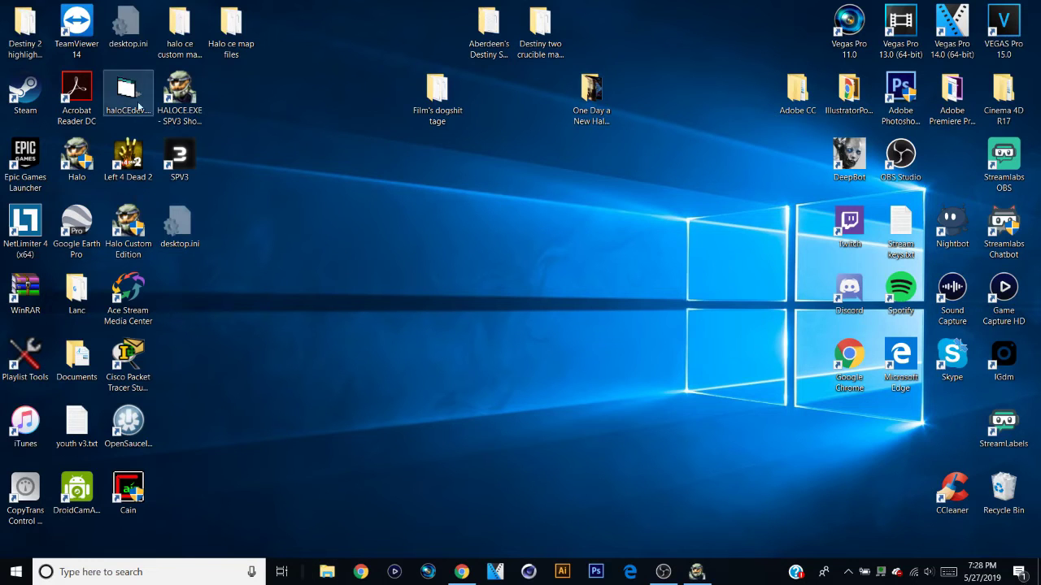
{"action": "double_click", "coordinate": [232, 29]}
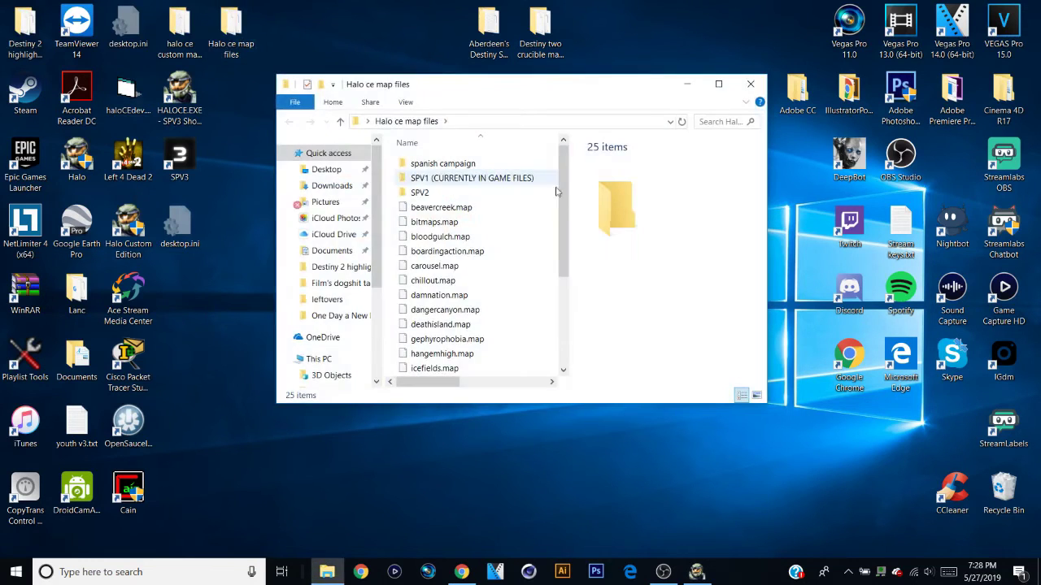
{"action": "left_click_drag", "start_coordinate": [565, 200], "coordinate": [574, 298]}
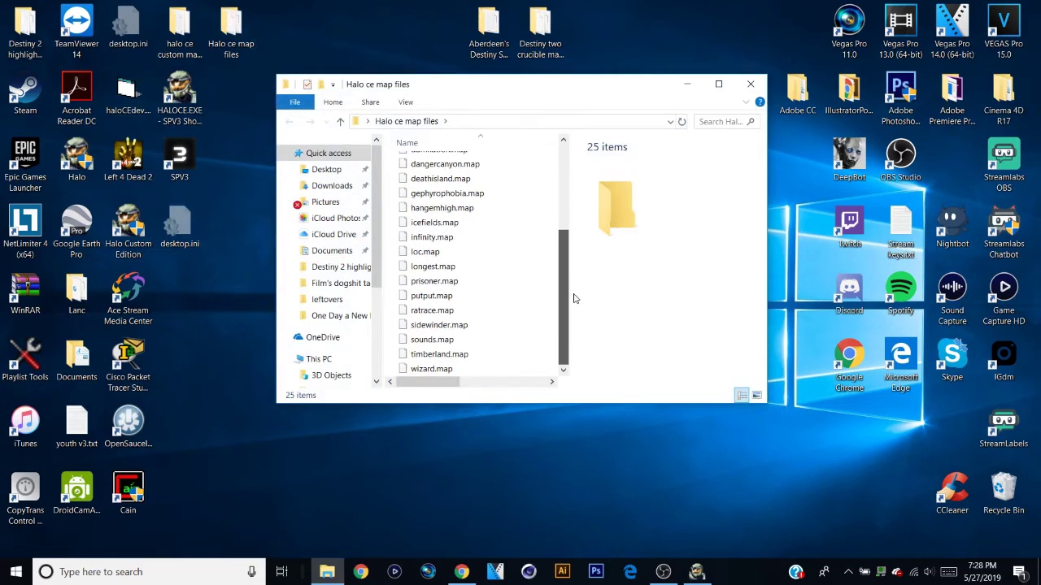
{"action": "left_click", "coordinate": [431, 296]}
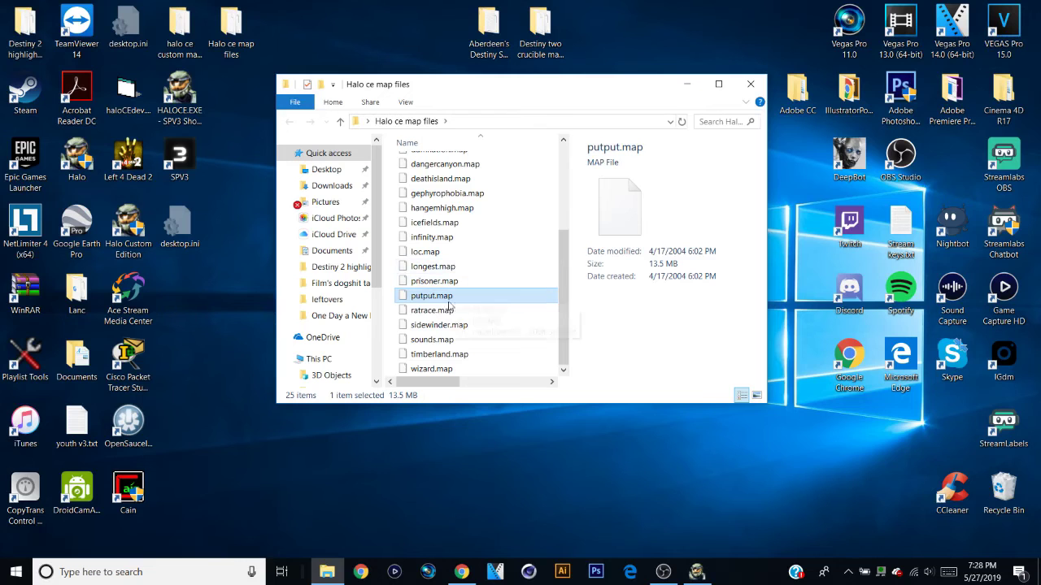
{"action": "left_click", "coordinate": [447, 315]}
{"action": "left_click", "coordinate": [750, 83]}
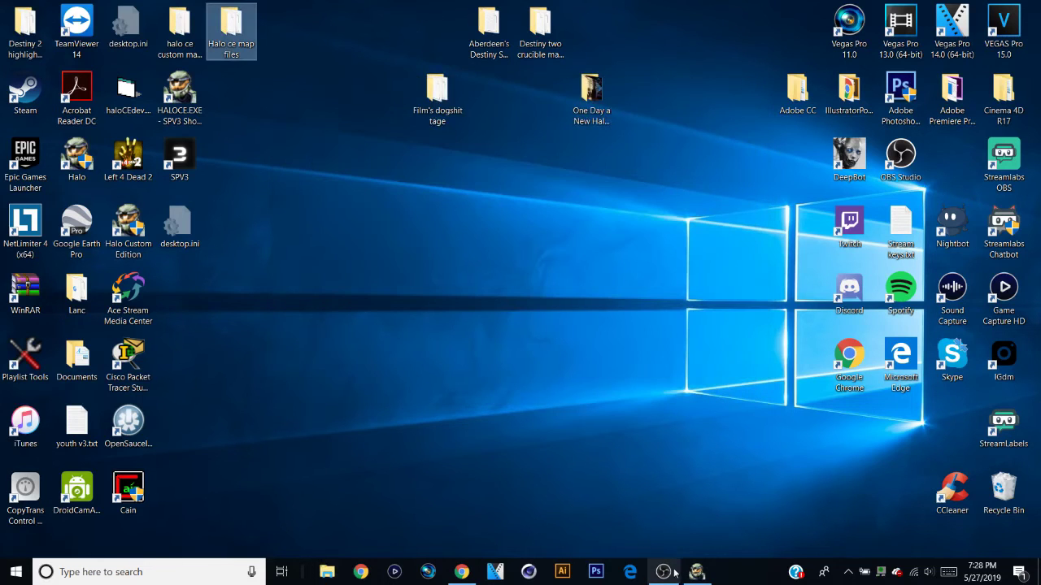
Switch back to Halo Custom Edition and complete the map_name command with ratrace to load that map
{"action": "left_click", "coordinate": [698, 572]}
{"action": "mouse_move", "coordinate": [698, 569]}
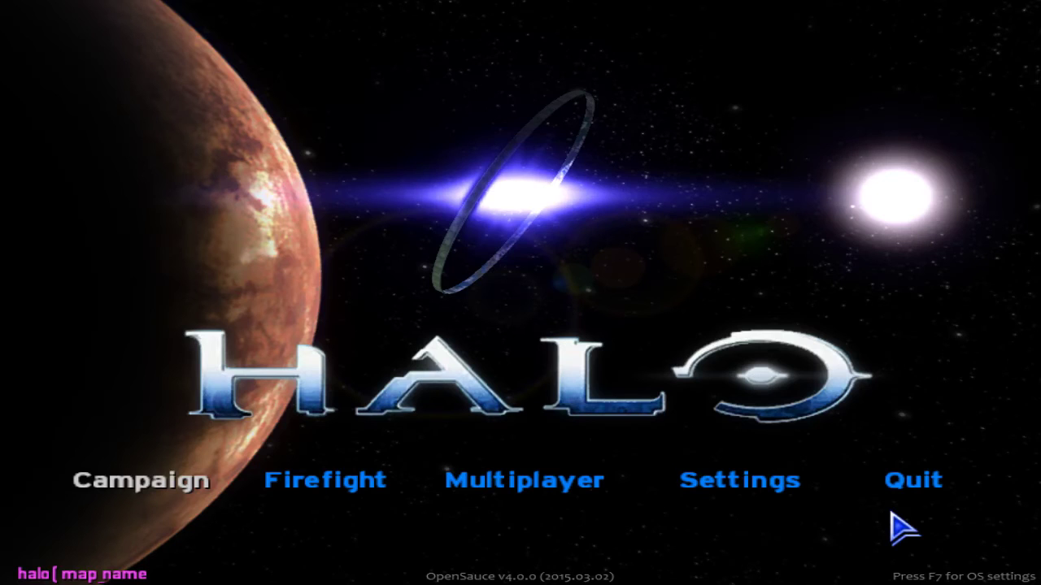
{"action": "type", "text": "ratrace"}
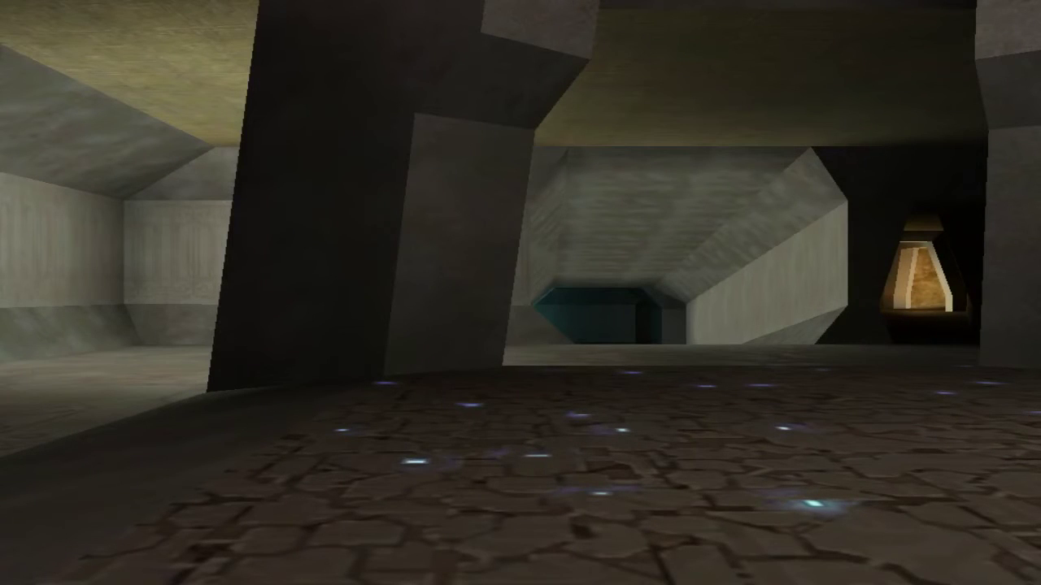
Run another map command from the console to leave the ratrace map
{"action": "key", "text": "grave"}
{"action": "key", "text": "grave"}
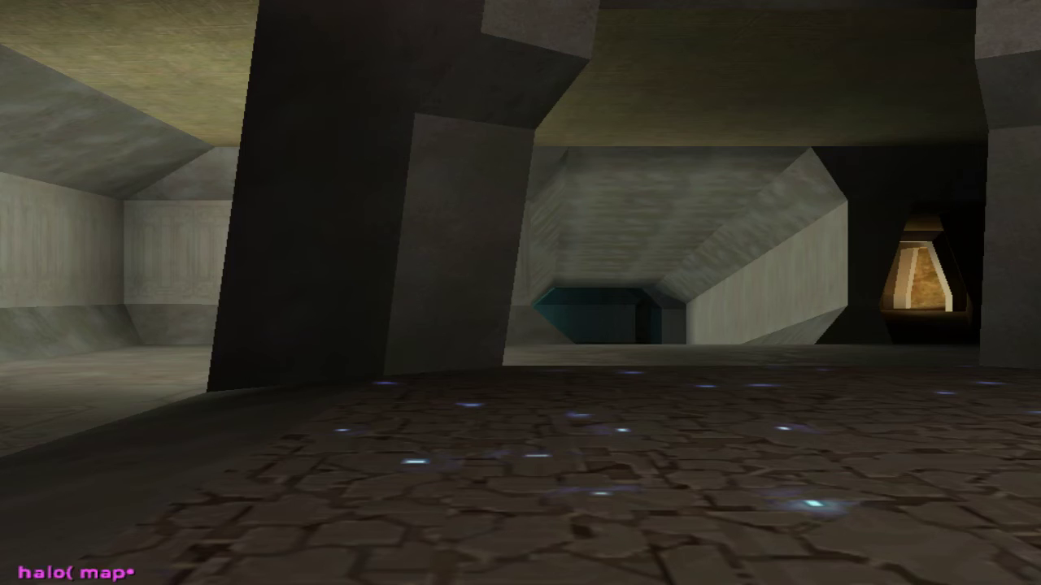
{"action": "key", "text": "Return"}
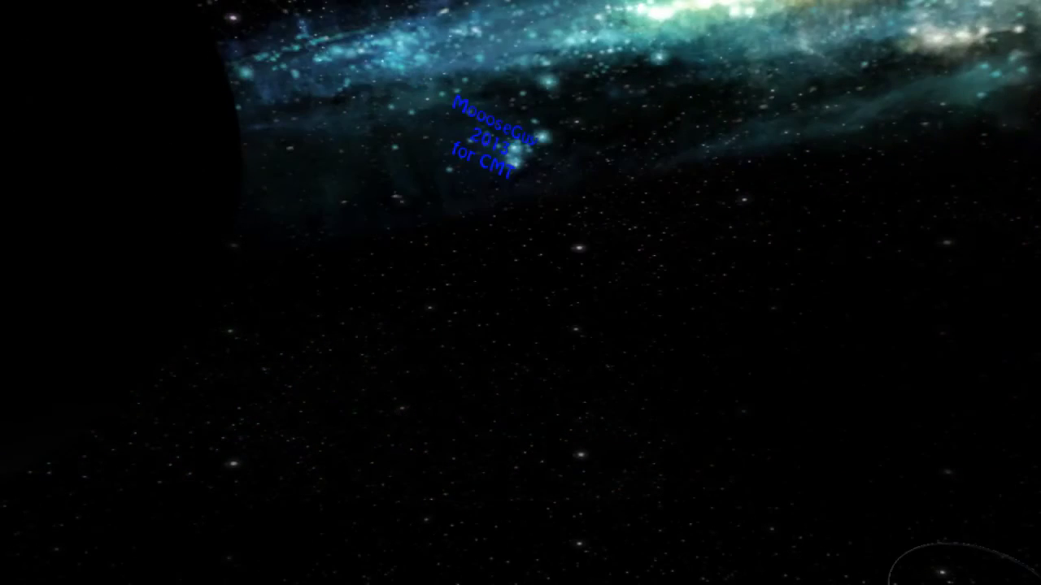
Load a firefight map by running the console command map_name firefight-airlock
{"action": "key", "text": "grave"}
{"action": "type", "text": "map_"}
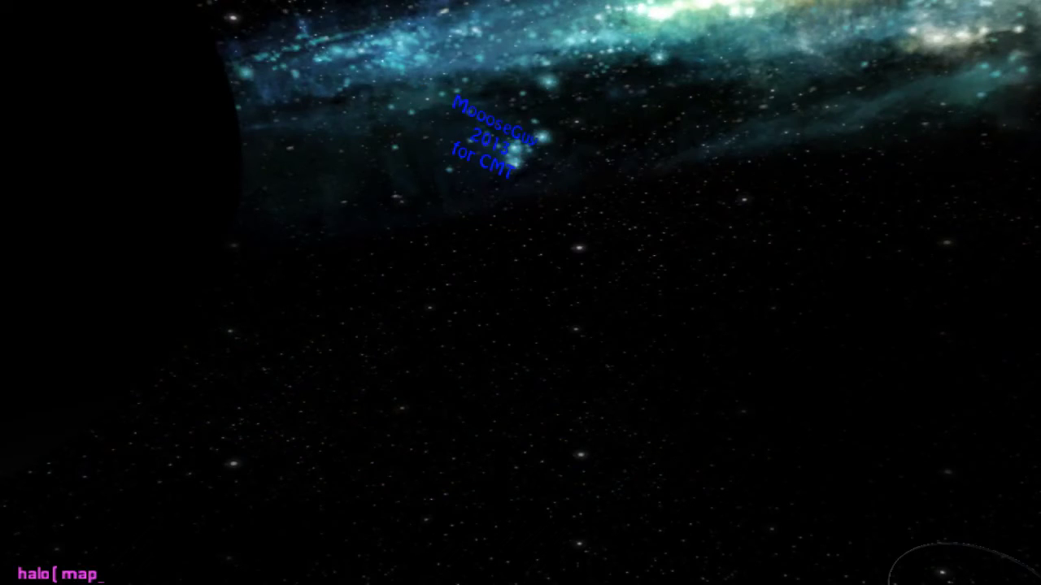
{"action": "type", "text": "name firefight"}
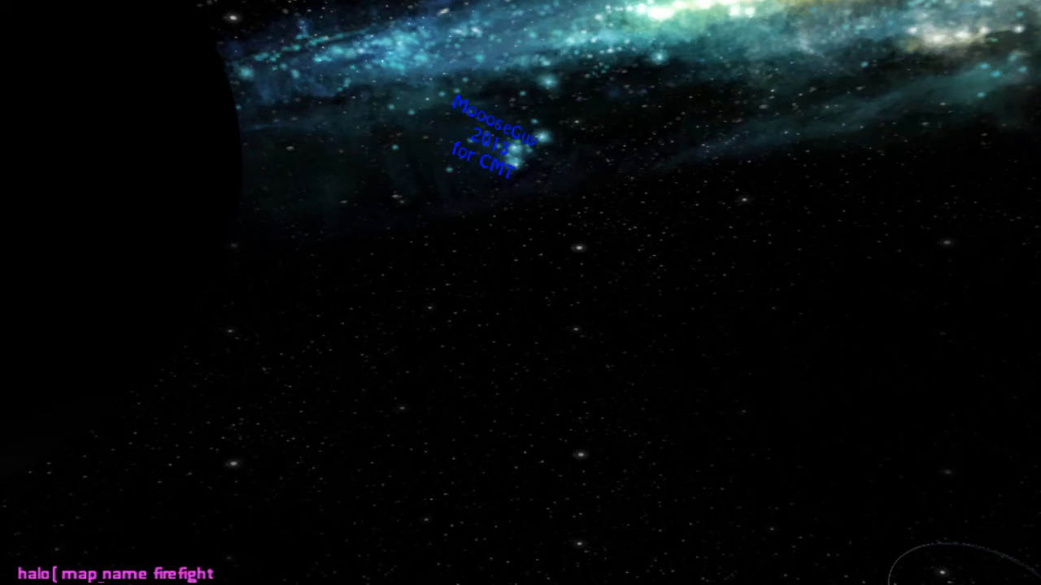
{"action": "type", "text": "-airlock"}
{"action": "key", "text": "Return"}
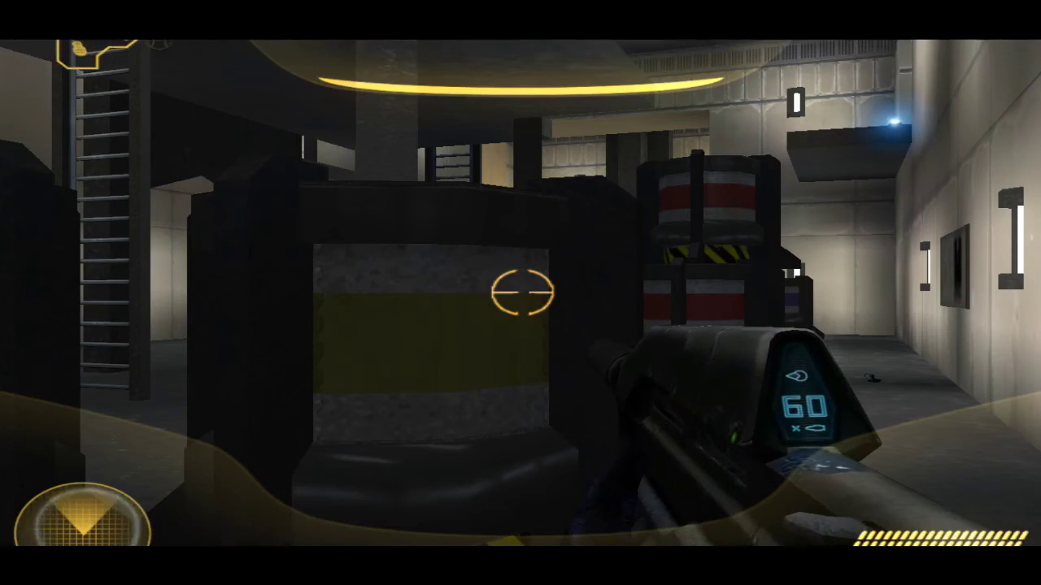
Test the loaded map by firing the rifle and switching to the pistol, and quit the level to the main menu
{"action": "left_click", "coordinate": [520, 292]}
{"action": "left_click", "coordinate": [520, 293]}
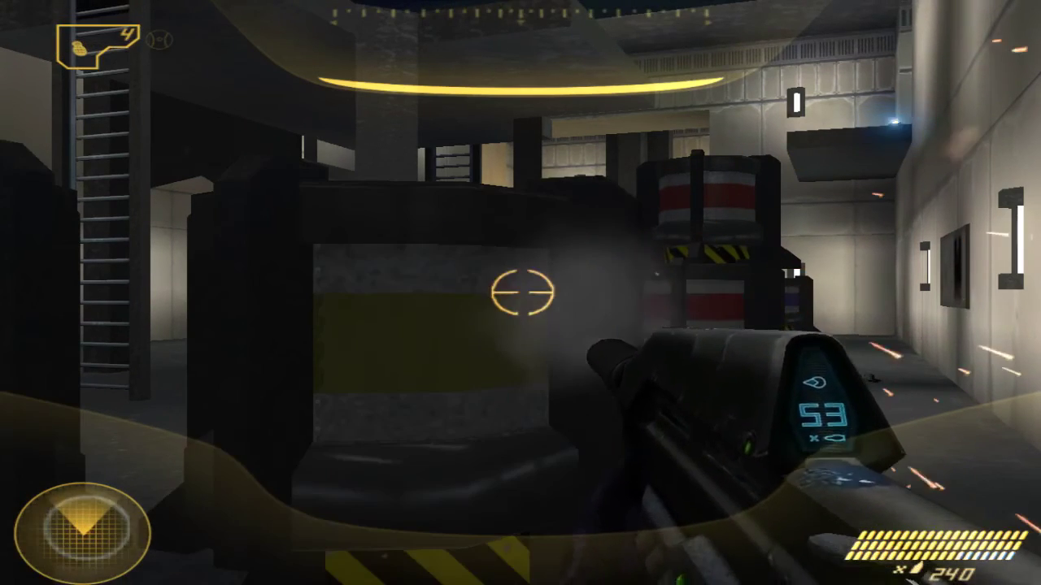
{"action": "key", "text": "Tab"}
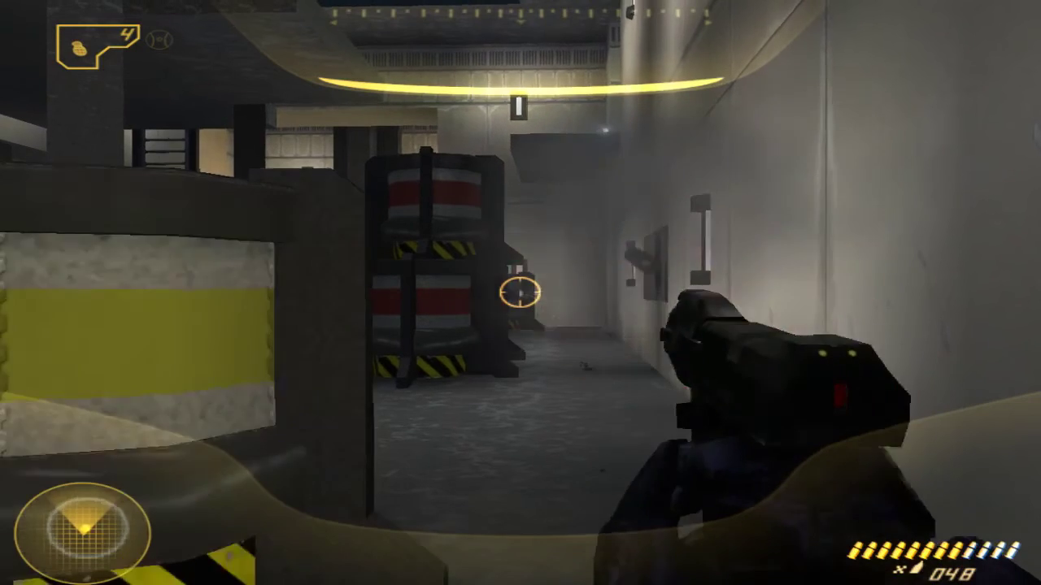
{"action": "key", "text": "Escape"}
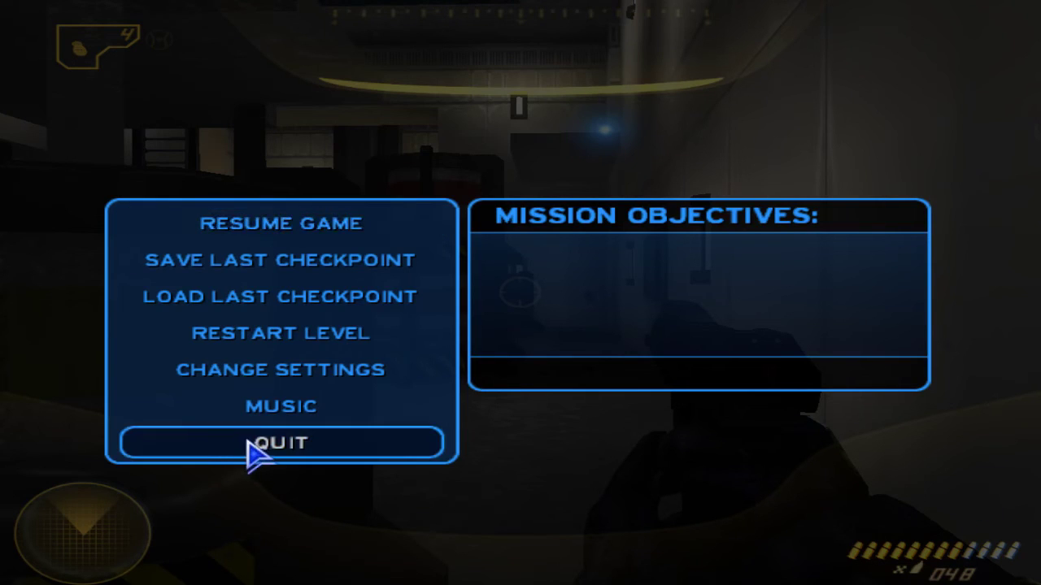
{"action": "left_click", "coordinate": [253, 445]}
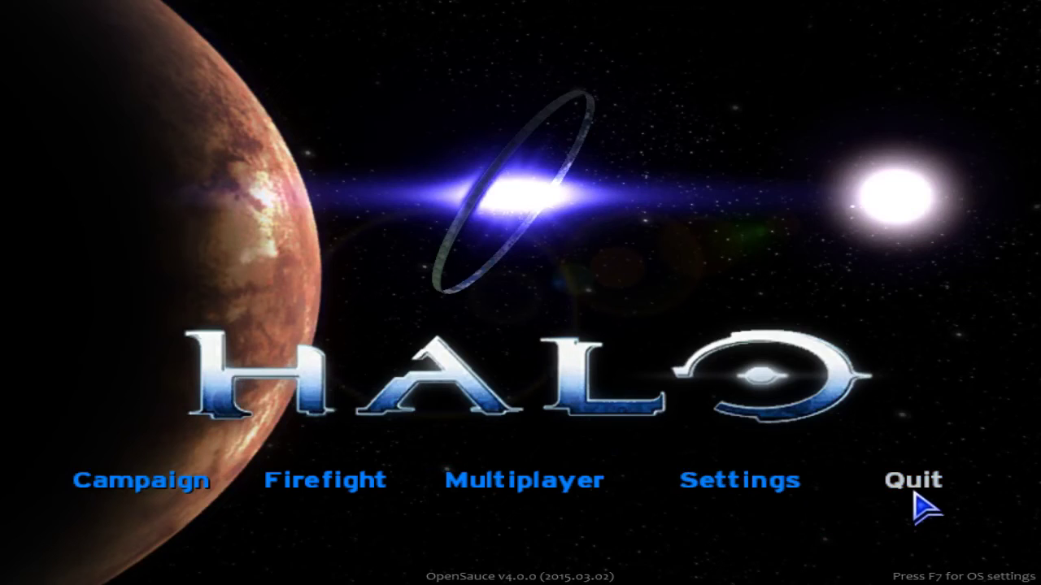
Open the game console on the main menu
{"action": "key", "text": "grave"}
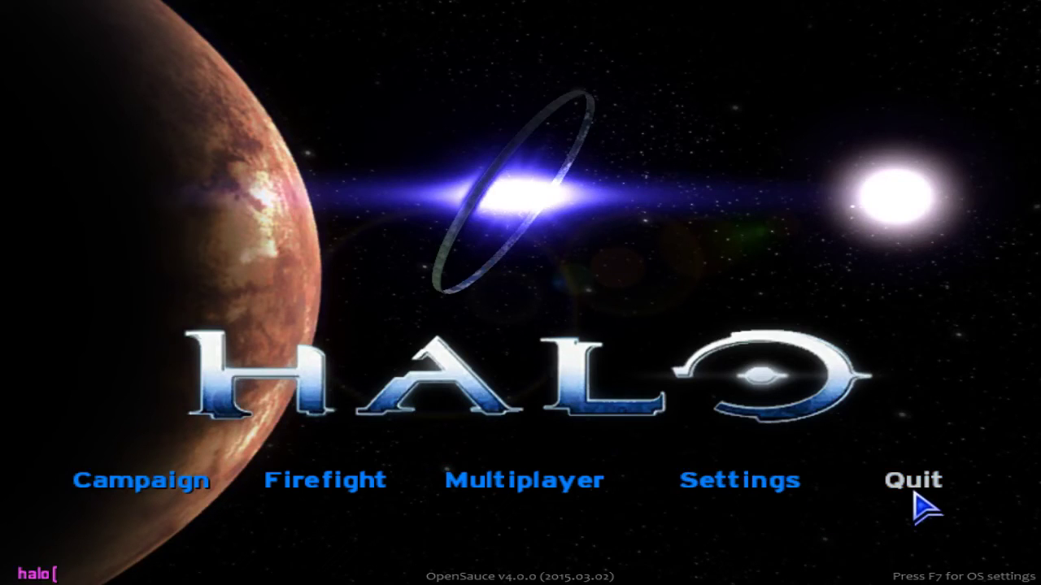